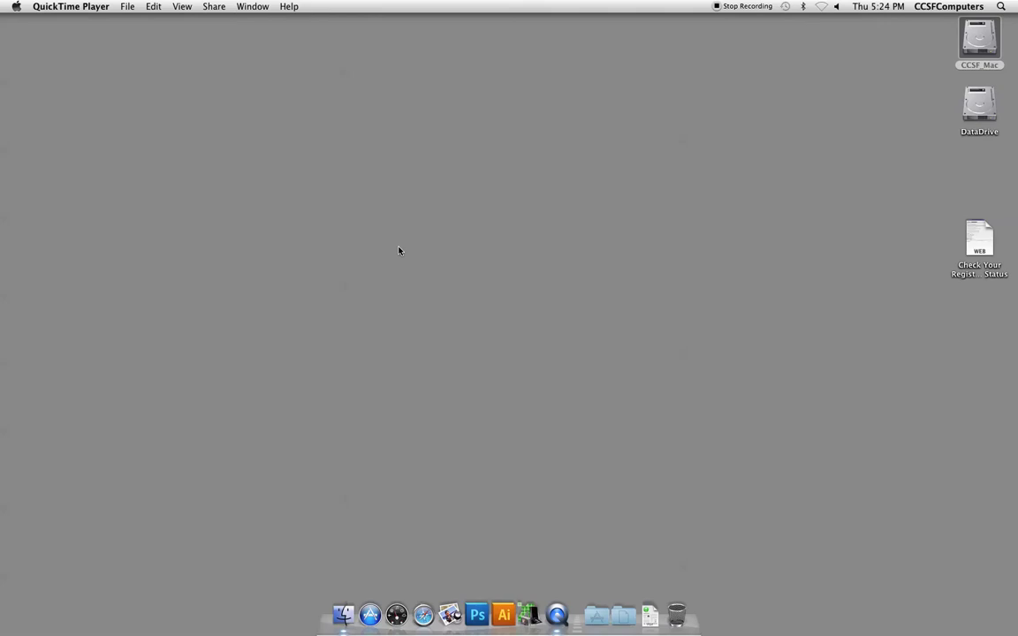
Launch FlexColor from the Dock, browse CCSF_Mac to the Flextight folder, then close Finder
left_click(532, 610)
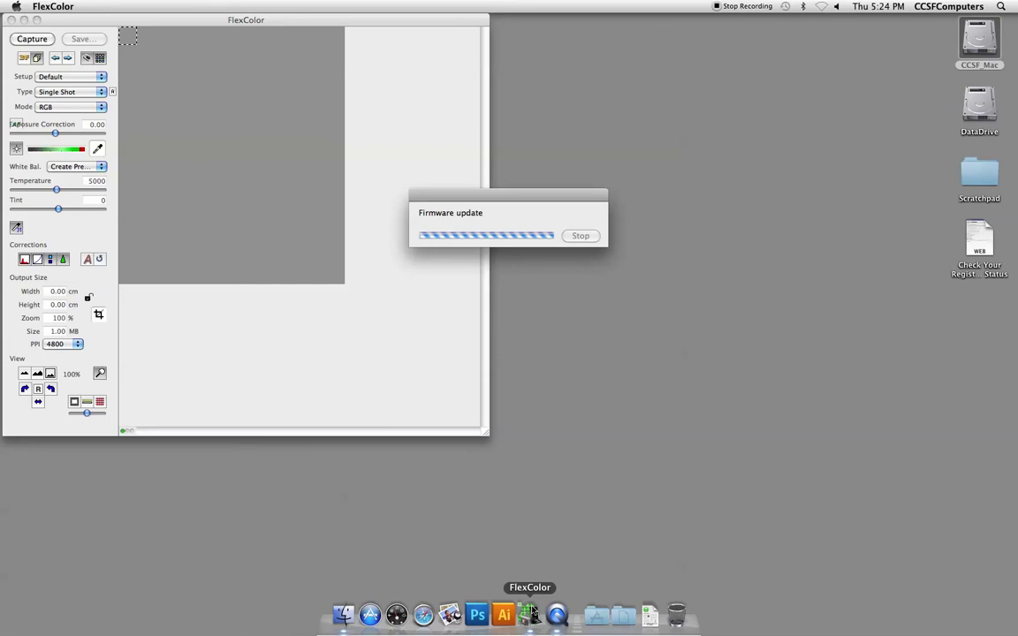
double_click(978, 38)
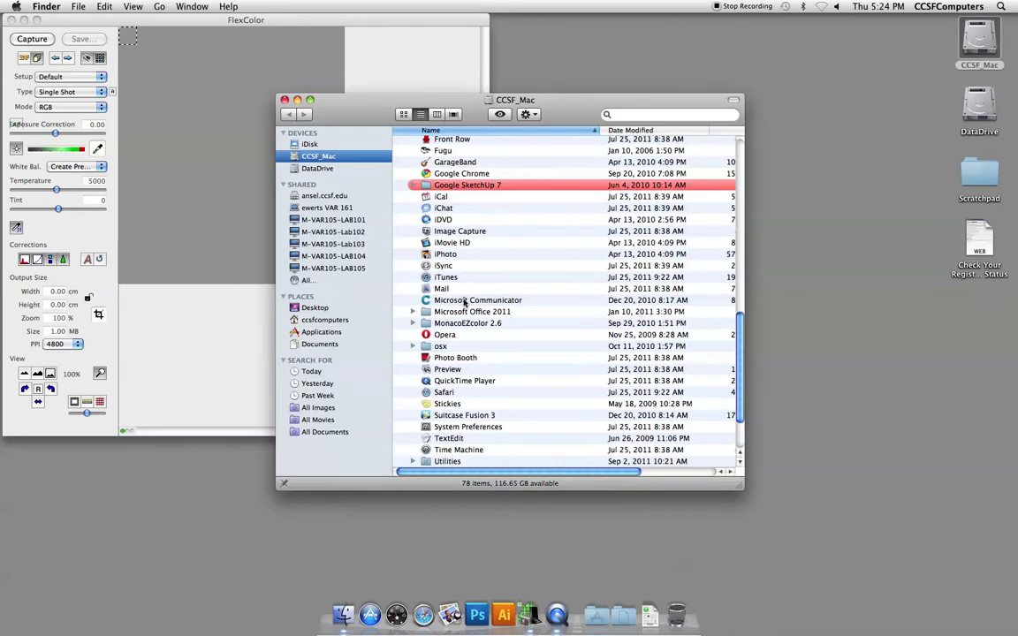
scroll(463, 302, "down", 3)
scroll(463, 302, "up", 5)
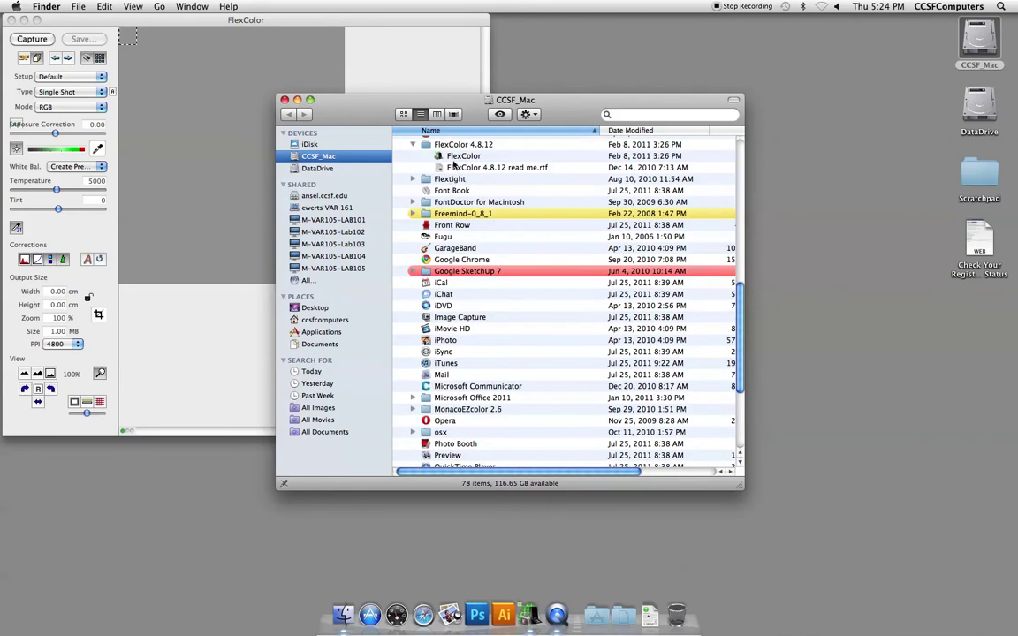
left_click(411, 179)
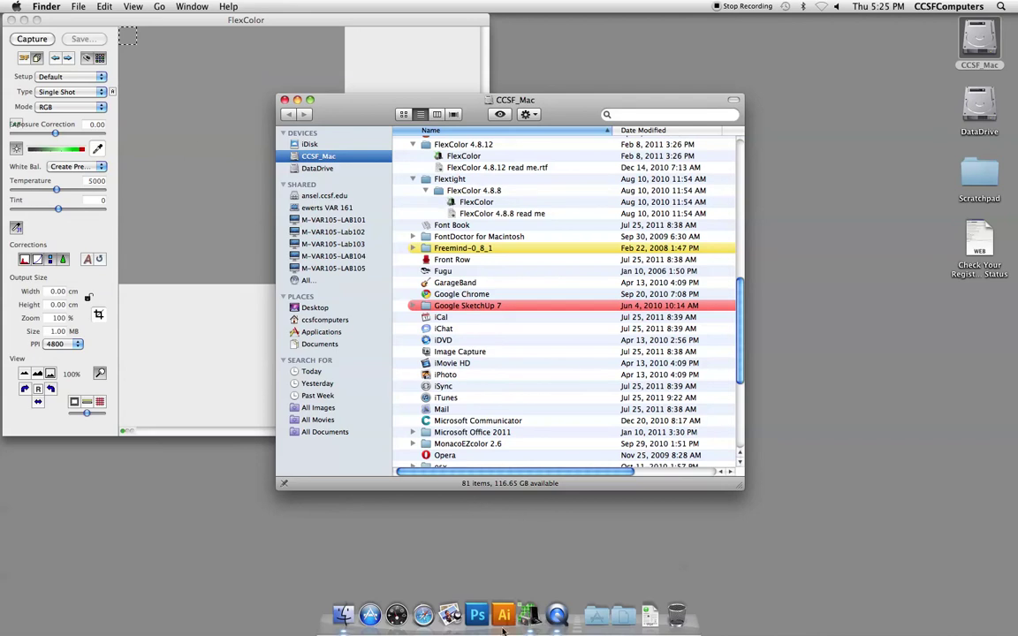
mouse_move(529, 614)
left_mouse_down()
mouse_move(486, 559)
mouse_move(540, 561)
mouse_move(541, 614)
left_mouse_up()
key("super+w")
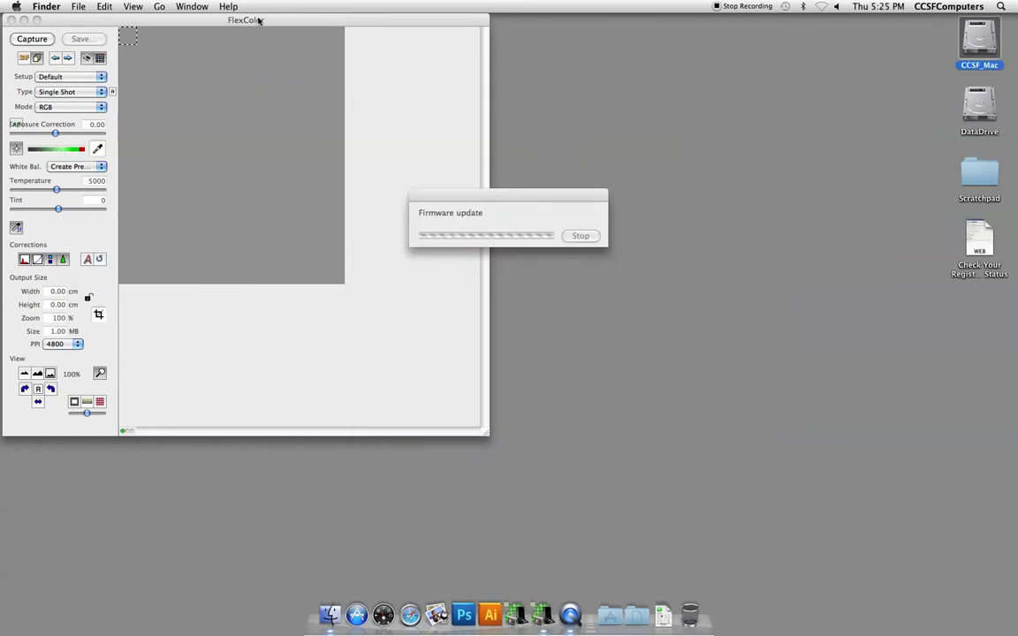
Move the FlexColor window to the top-left and pick the Negative RGB standard setup profile
left_click(258, 20)
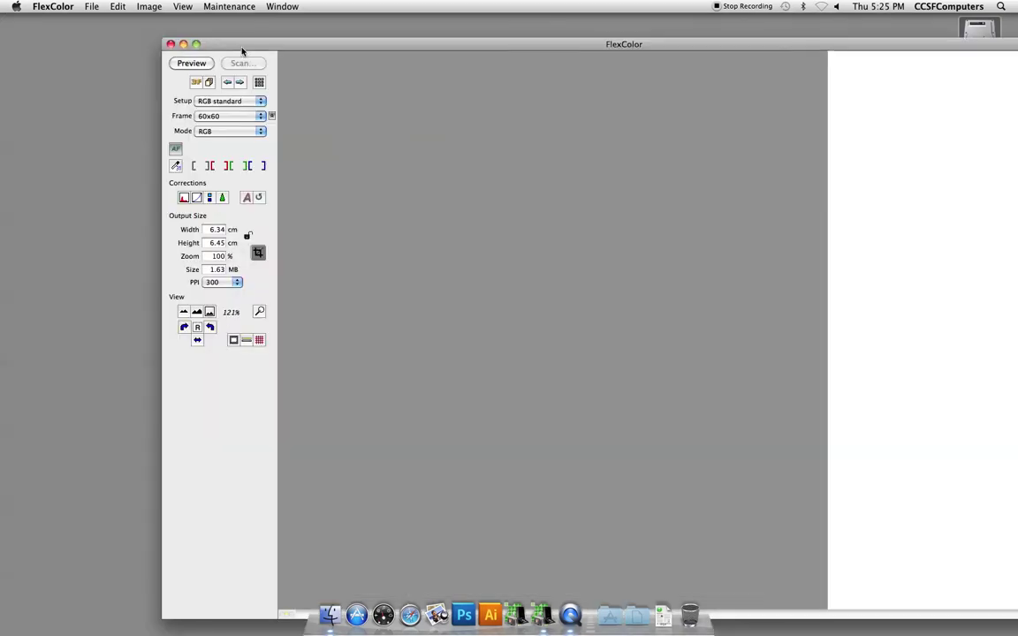
left_click_drag(243, 50, 128, 26)
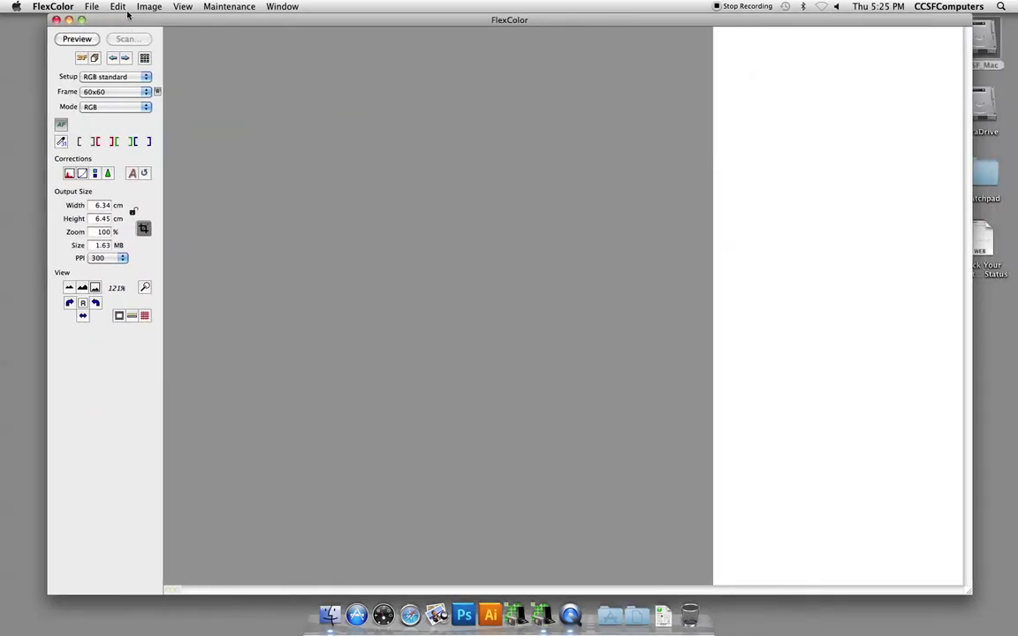
left_click(131, 76)
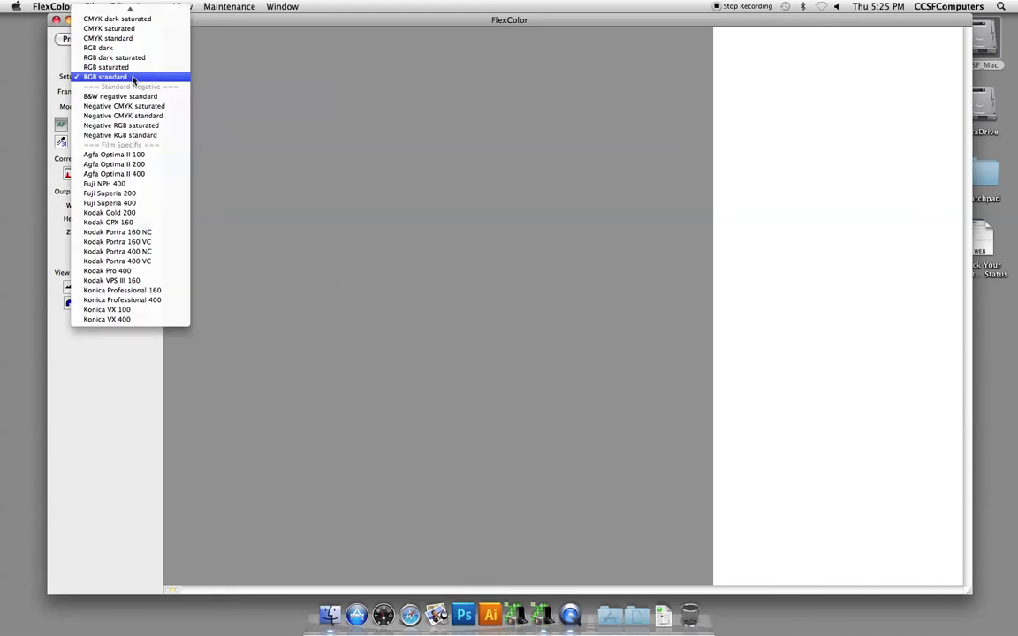
mouse_move(134, 4)
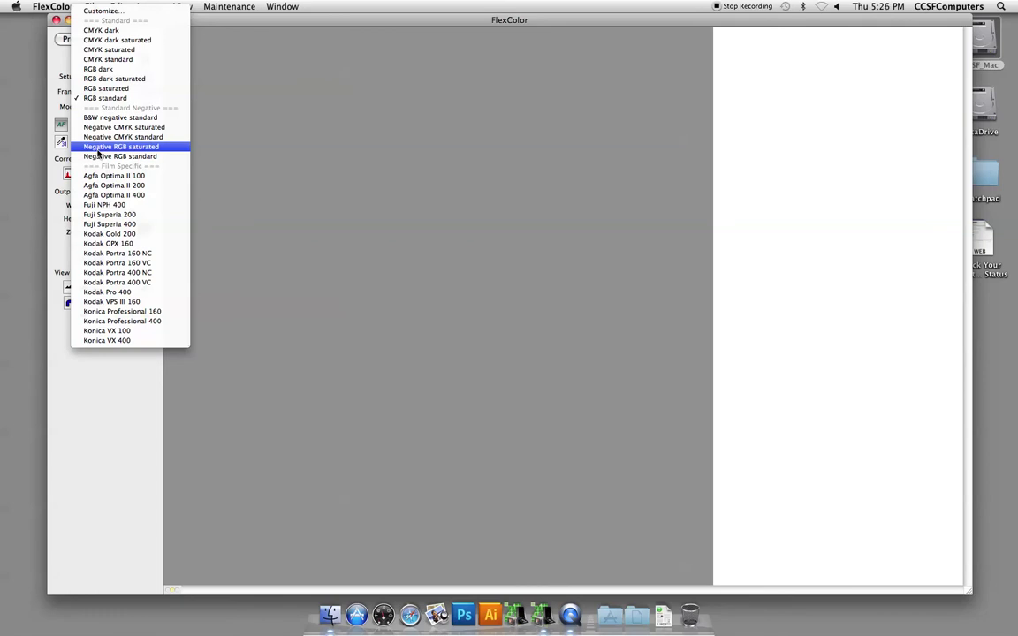
left_click(98, 157)
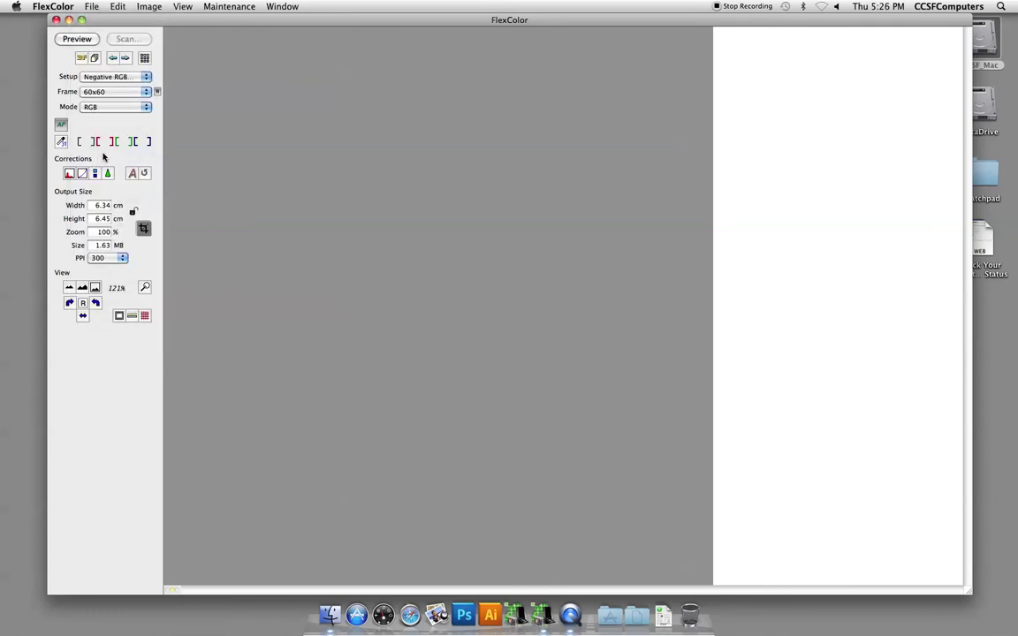
Choose a 4"x5" film frame and RGB 16 bit mode, giving a 10.0 MB output
left_click(104, 93)
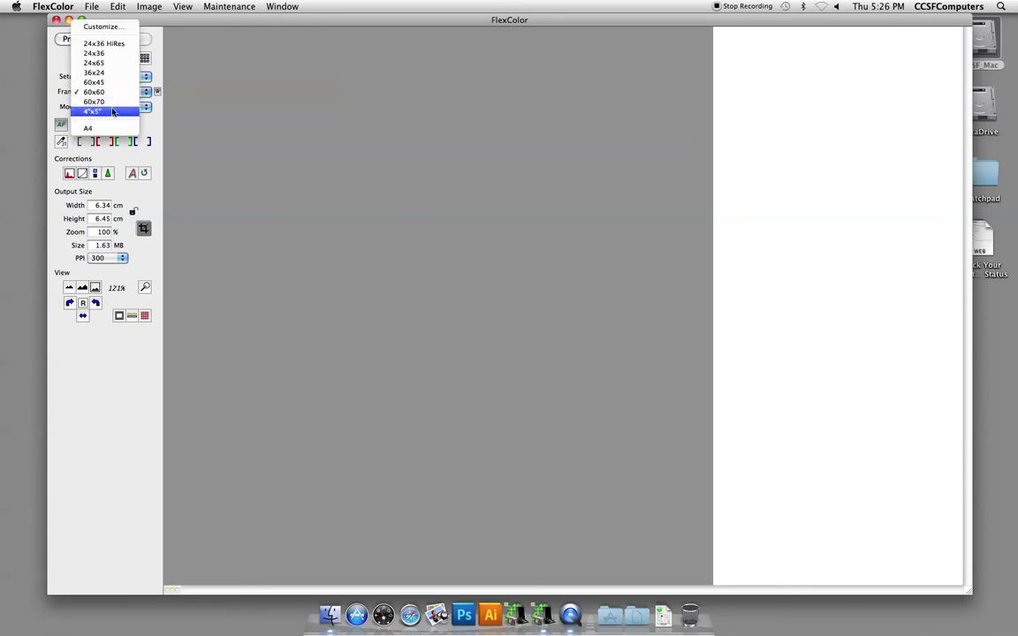
left_click(112, 112)
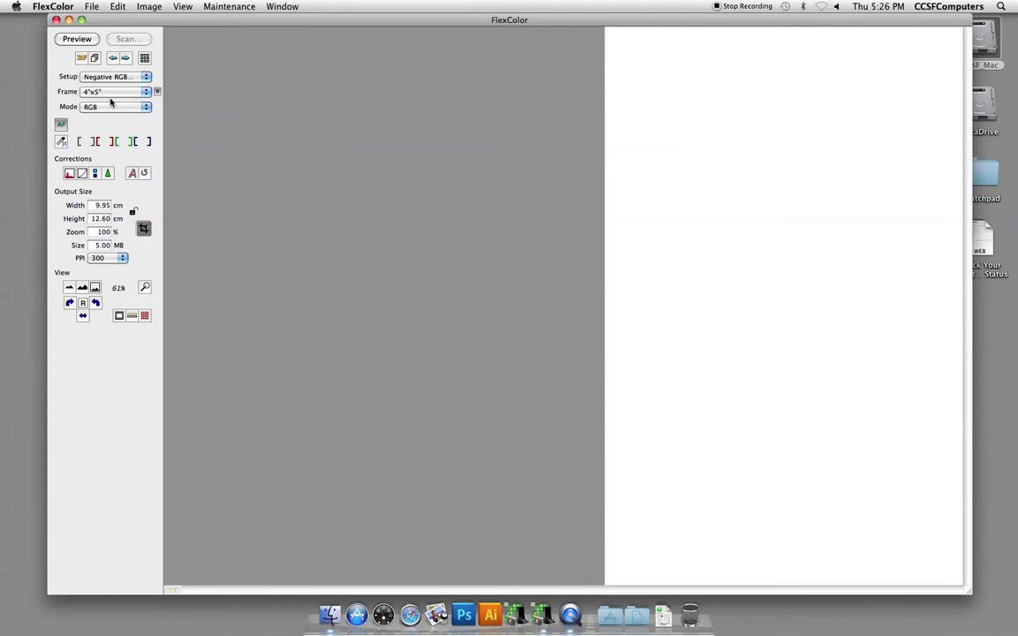
left_click(120, 93)
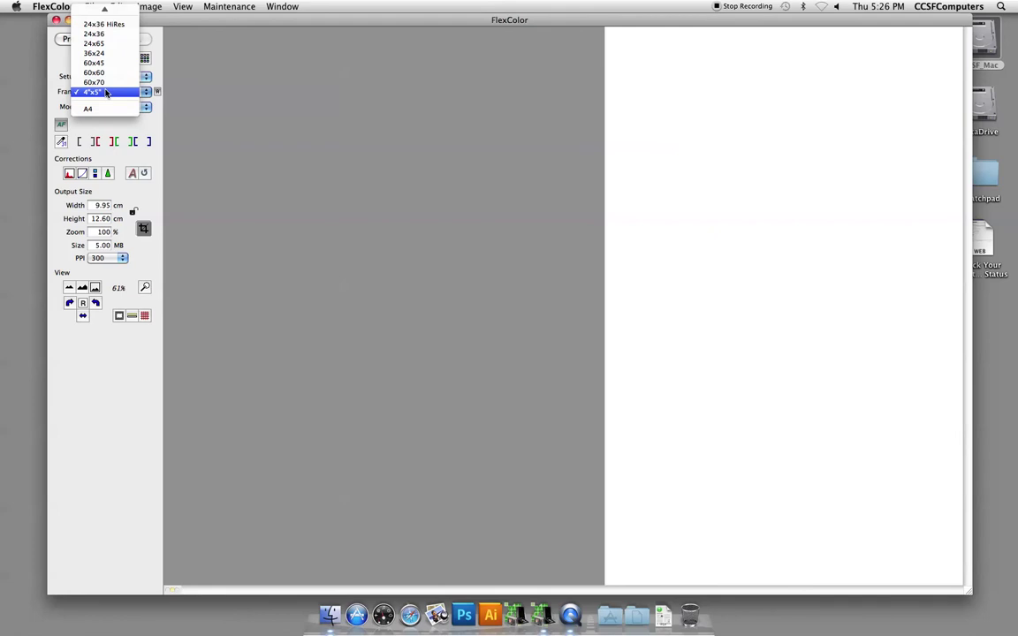
left_click(106, 93)
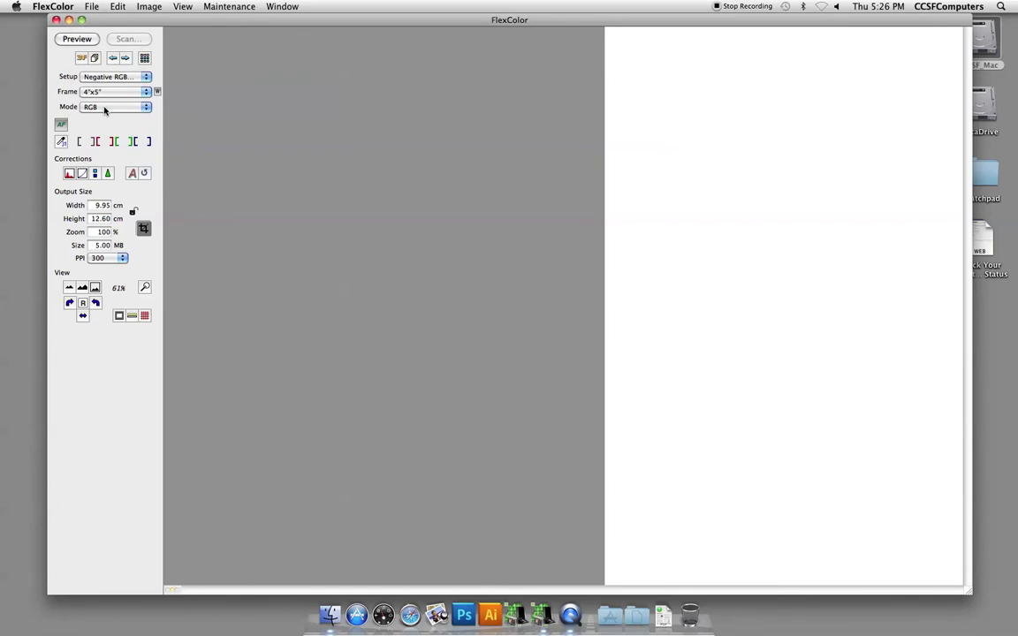
left_click(104, 108)
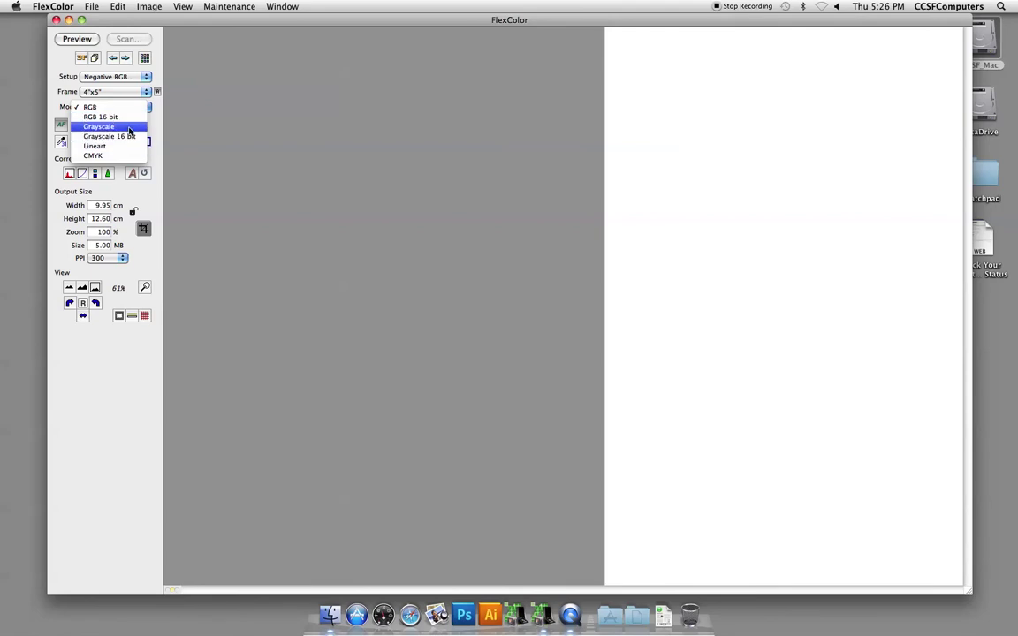
left_click(128, 117)
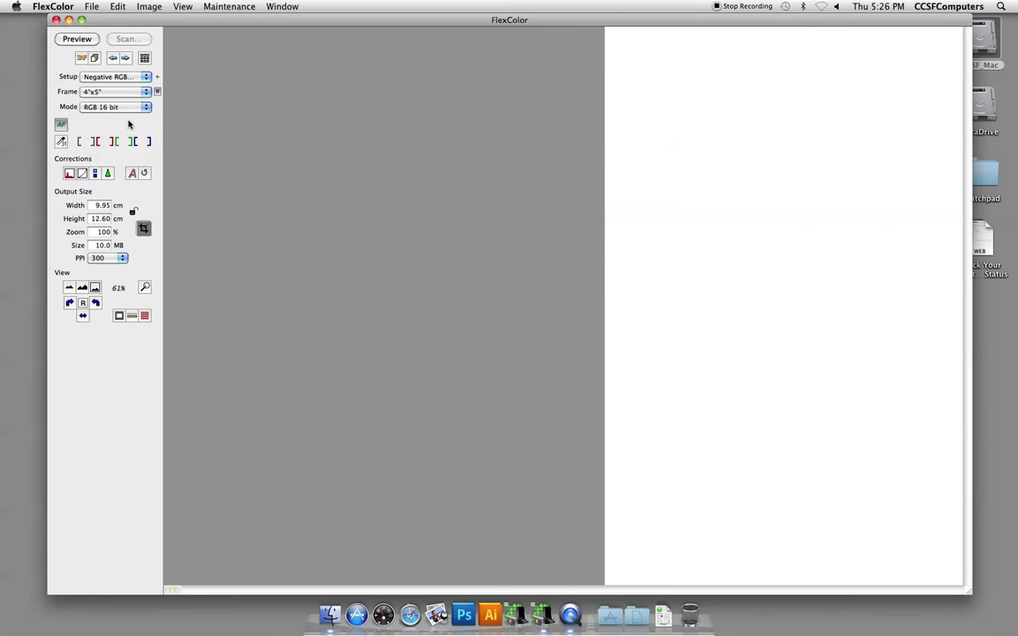
Run a preview scan of the negative showing the person on the wooden bench
left_click(76, 40)
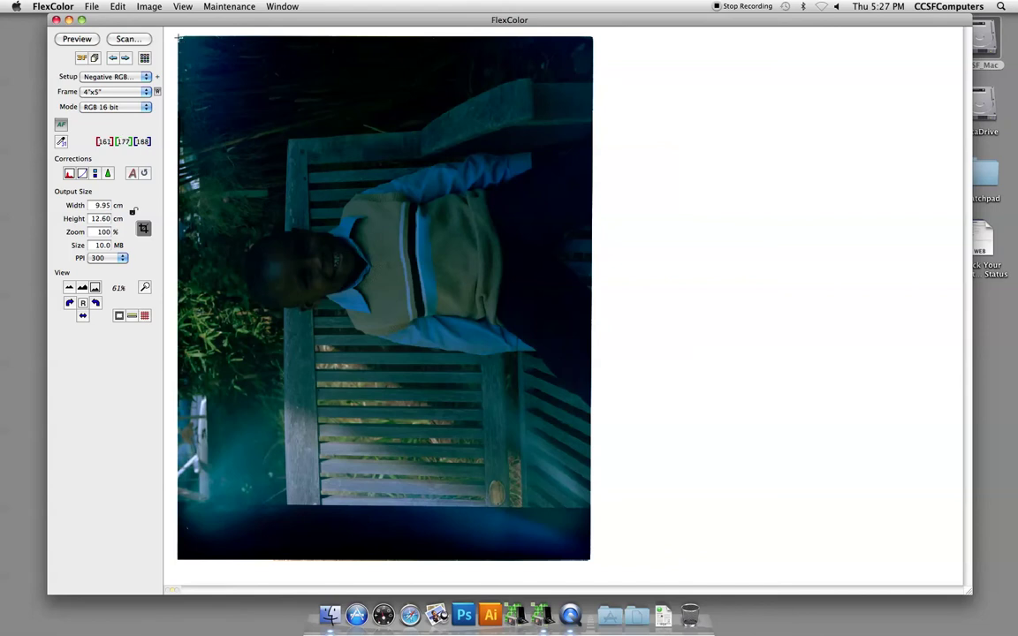
Draw and adjust a crop over the photo, then redraw it without the dark bottom strip
left_click_drag(179, 37, 588, 512)
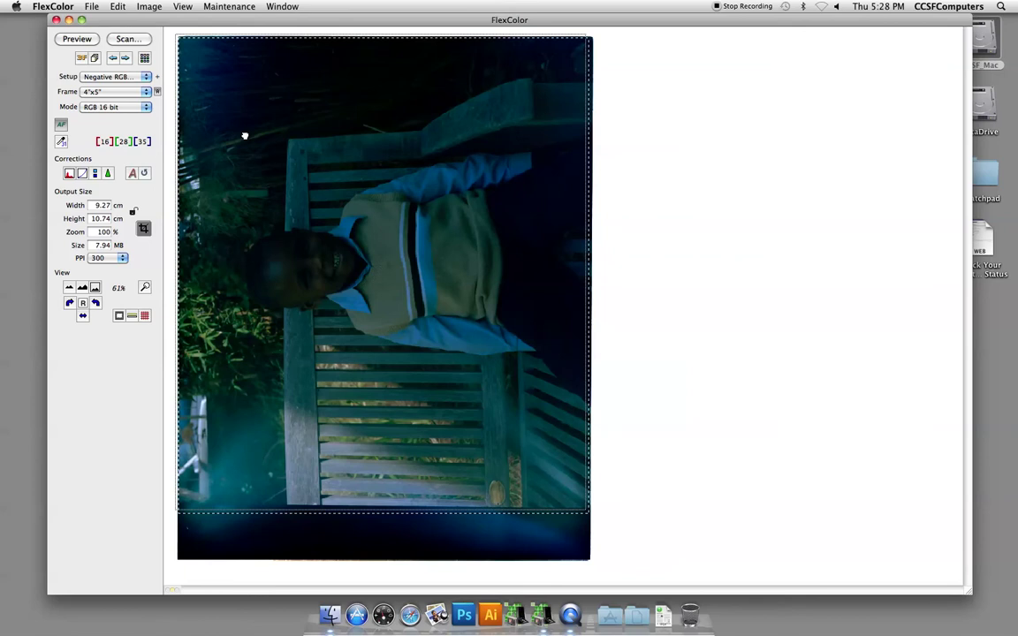
mouse_move(591, 250)
left_mouse_down()
mouse_move(585, 236)
mouse_move(598, 236)
left_mouse_up()
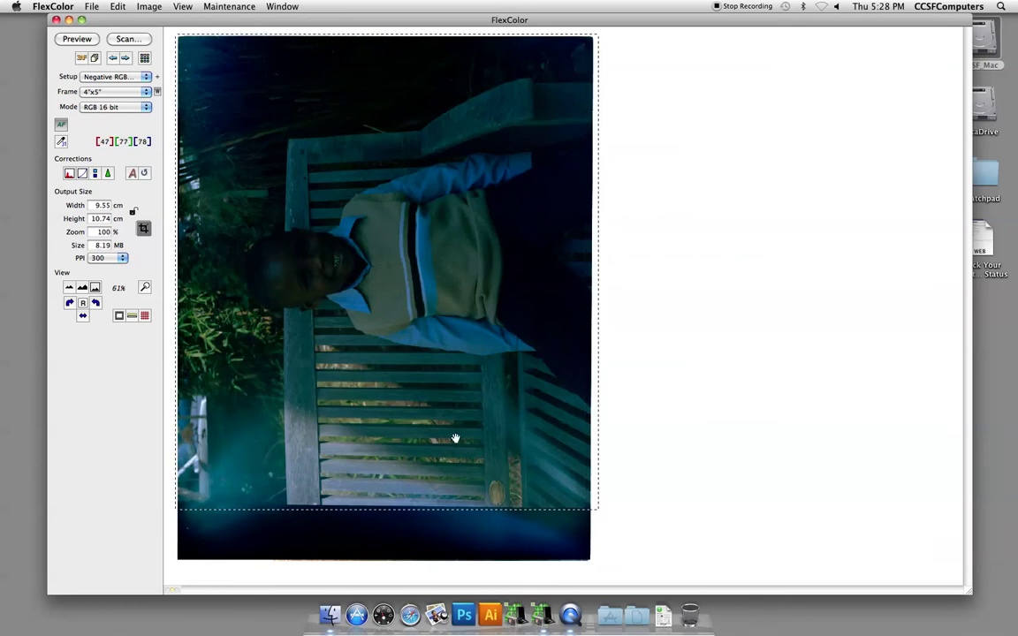
left_click_drag(413, 511, 415, 517)
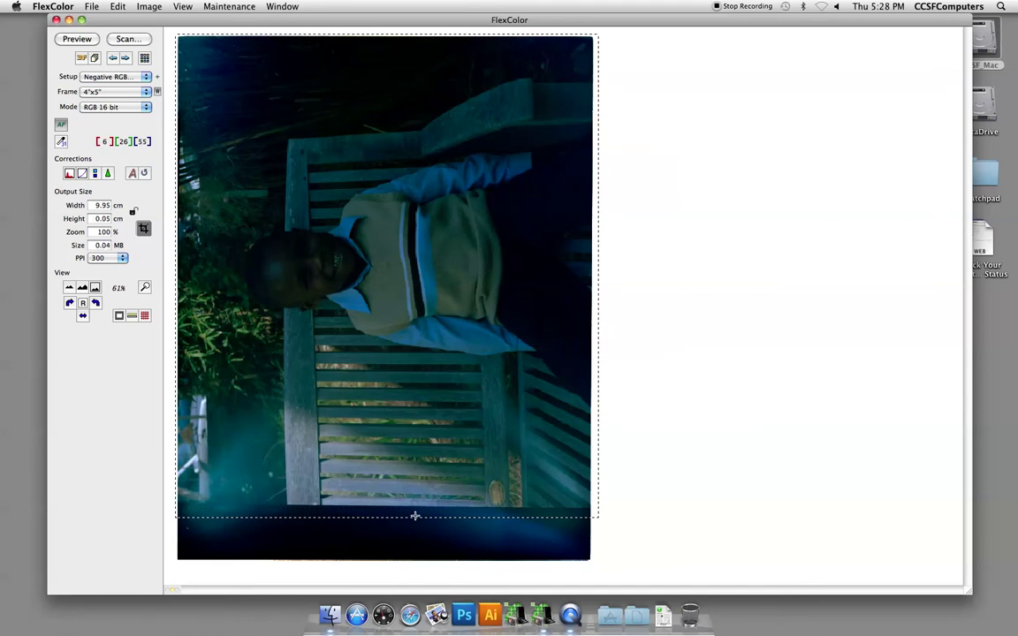
left_click(415, 513)
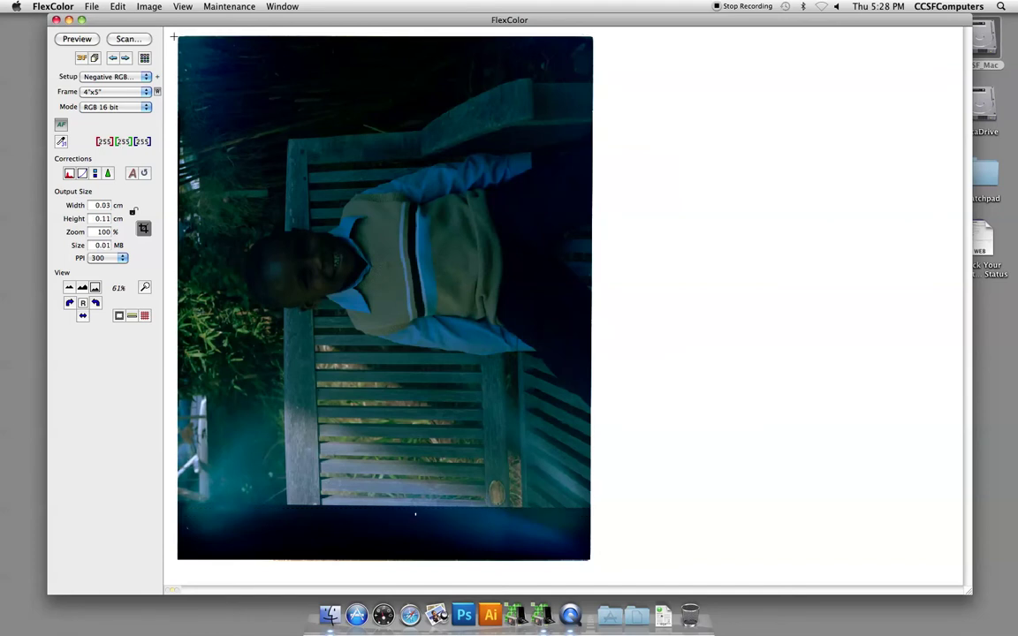
left_click_drag(174, 33, 593, 512)
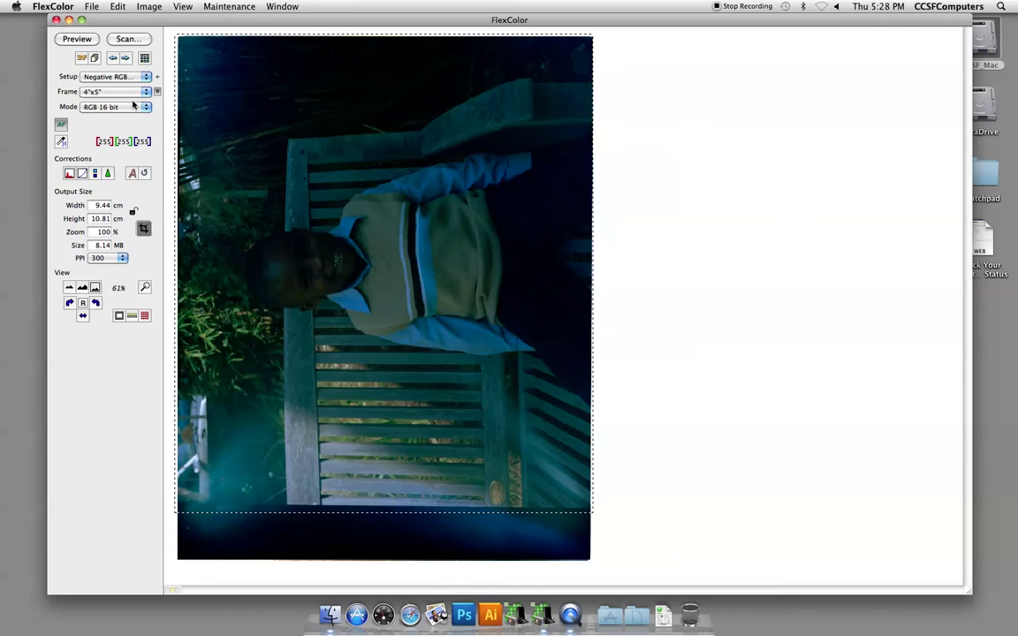
Open the Histogram panel beside the photo and set black point 0, white point 255
left_click(69, 174)
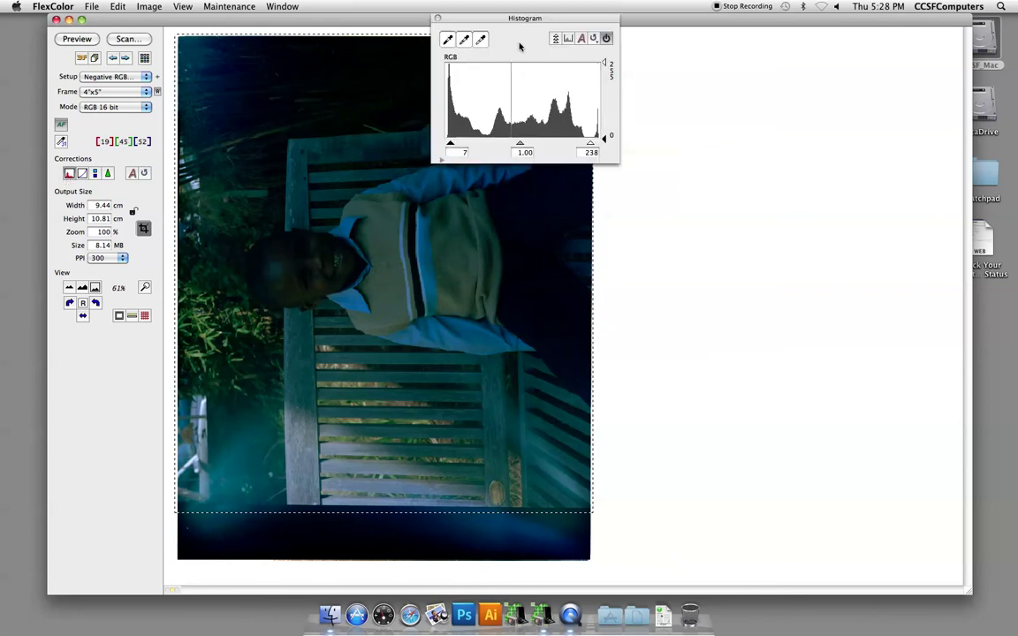
left_click_drag(517, 22, 655, 39)
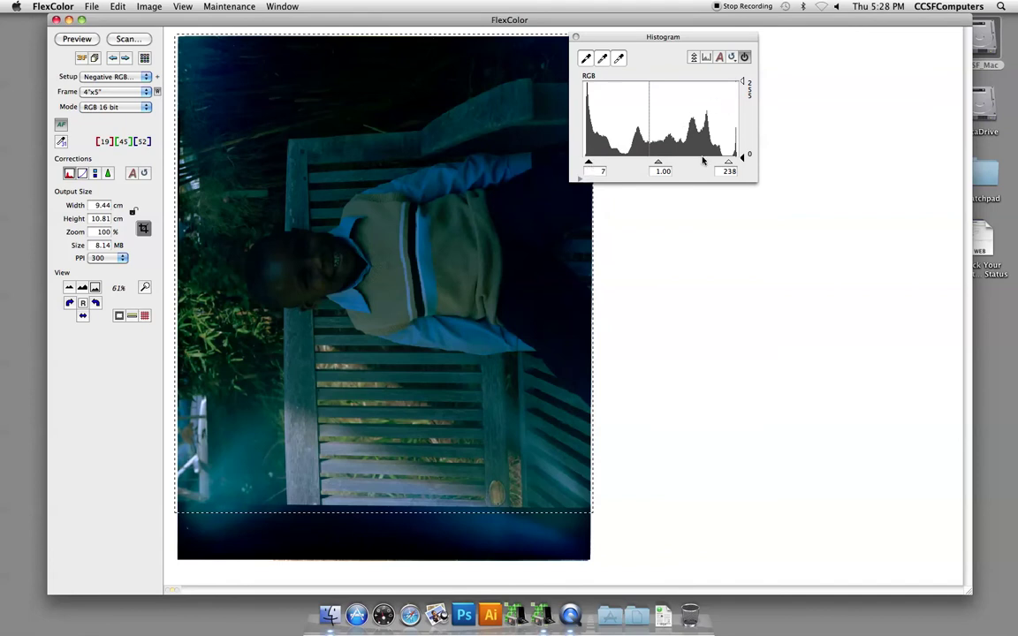
left_click_drag(594, 165, 583, 165)
left_click_drag(728, 165, 743, 168)
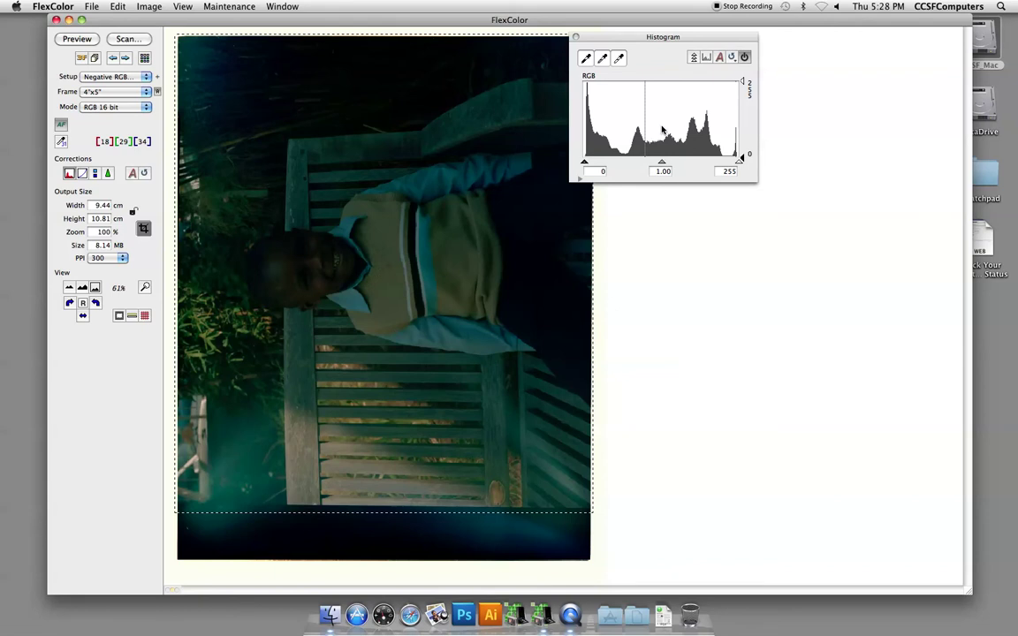
Look at the Gradations curves, then close both the Gradations and Histogram panels
left_click(83, 174)
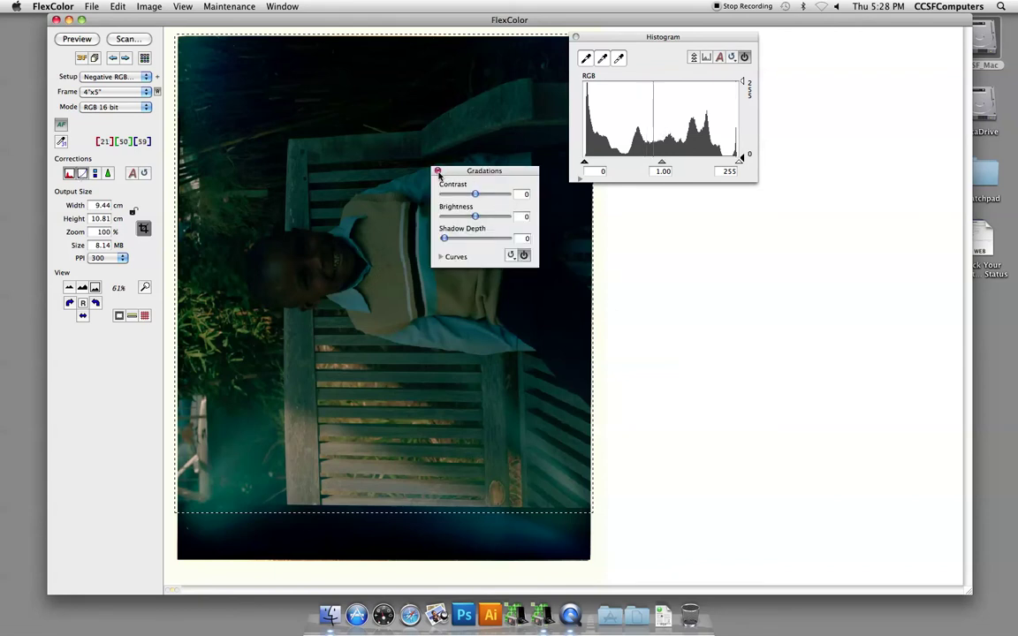
left_click(440, 257)
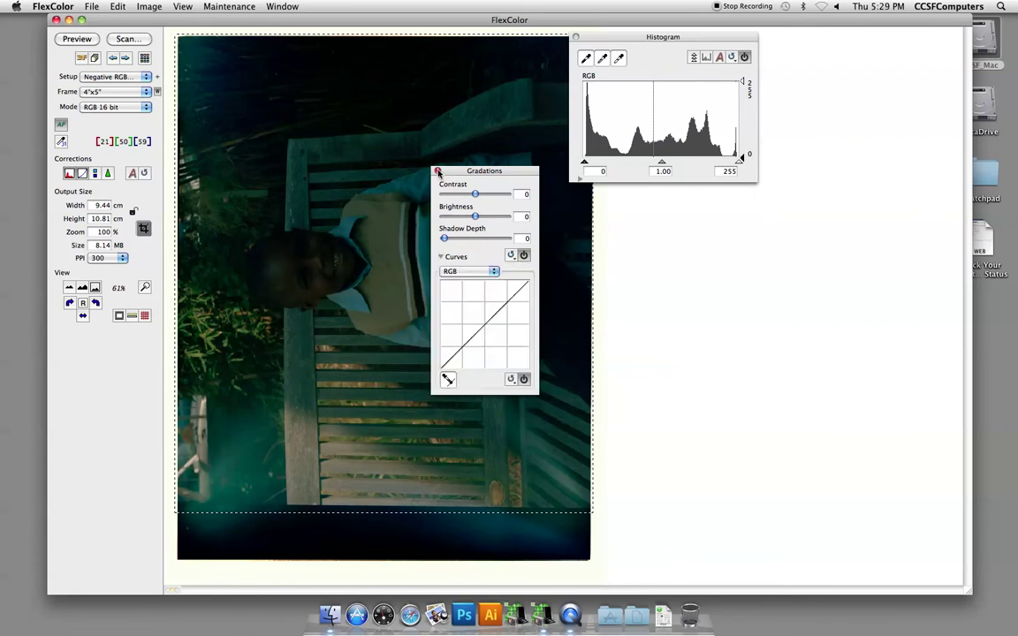
left_click(437, 170)
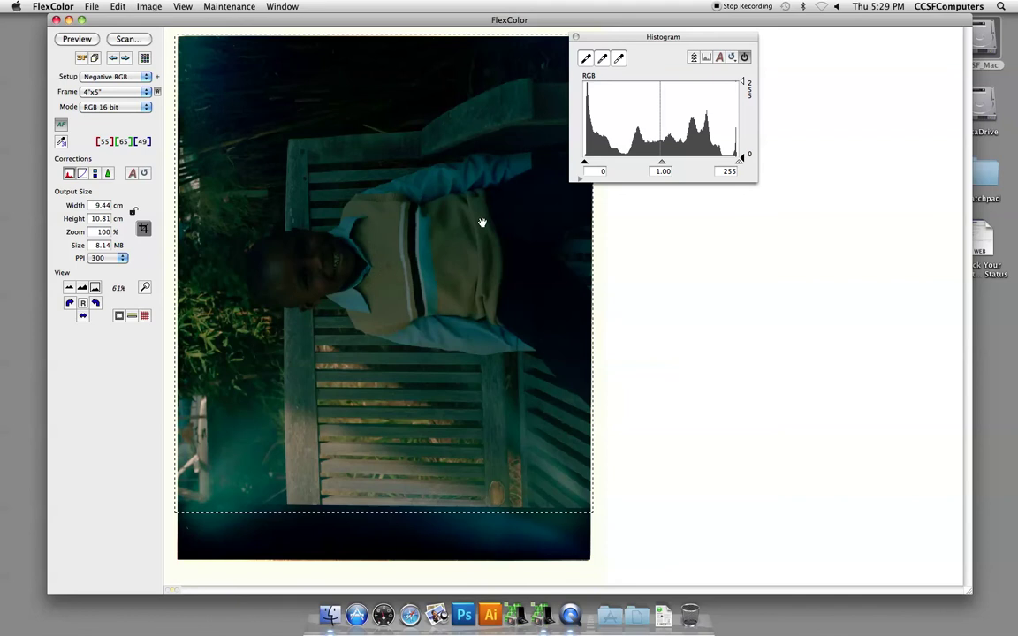
left_click(576, 38)
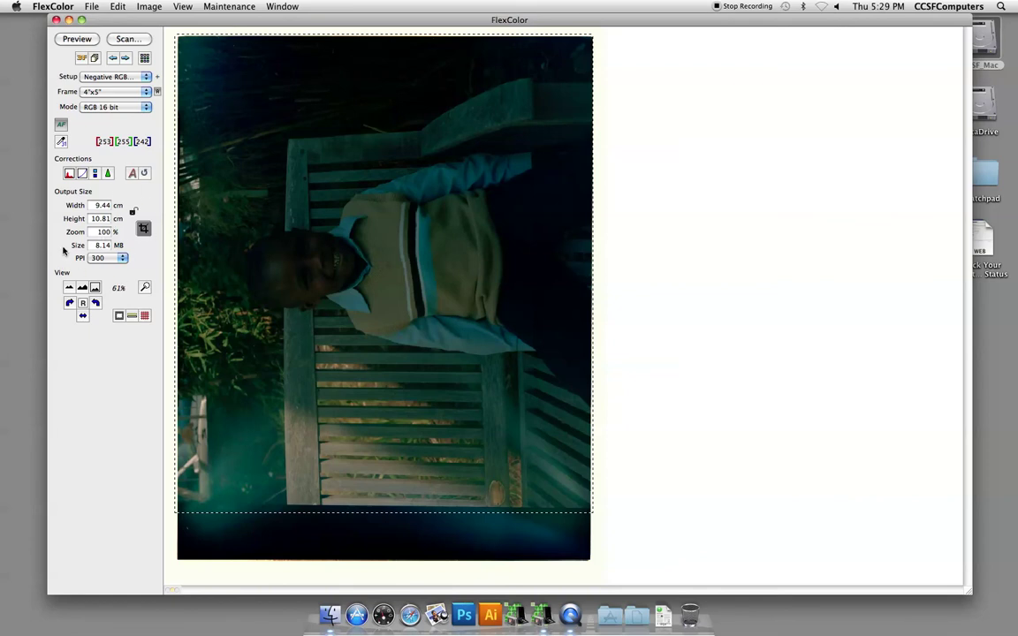
left_click(122, 258)
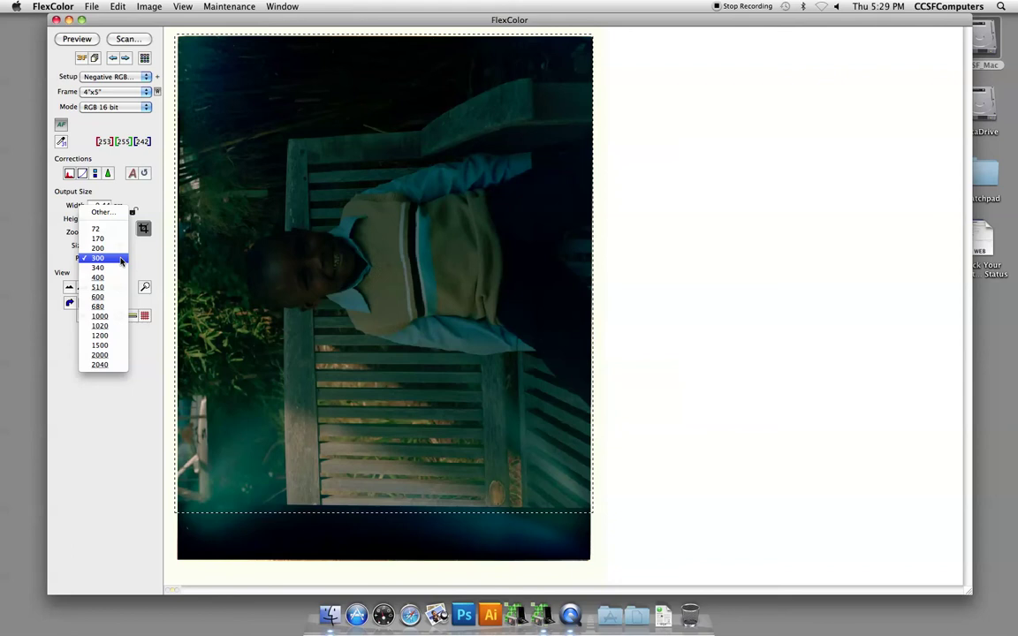
left_click(101, 364)
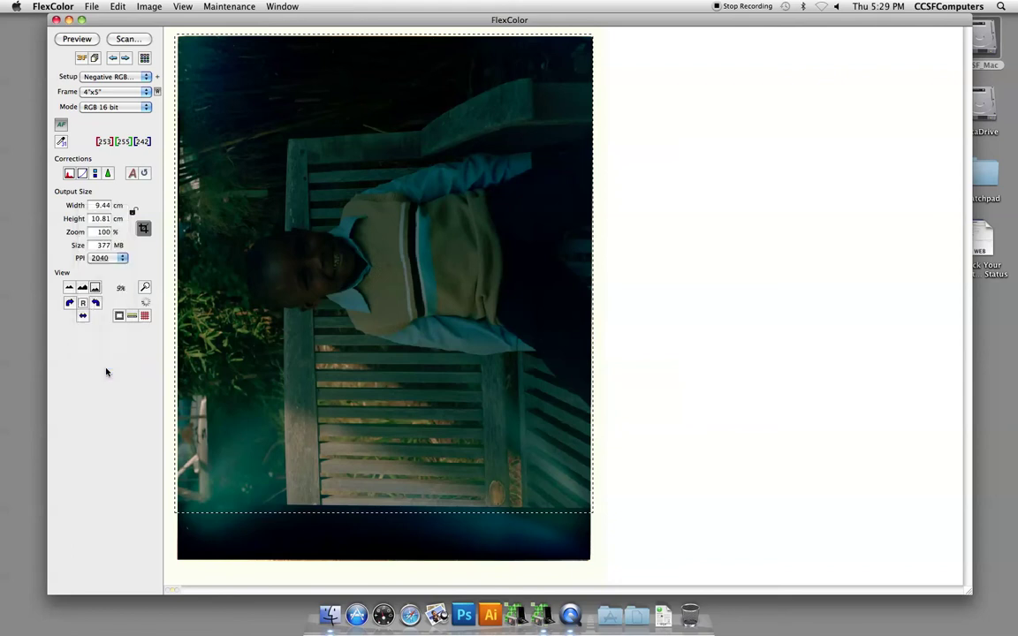
left_click(97, 257)
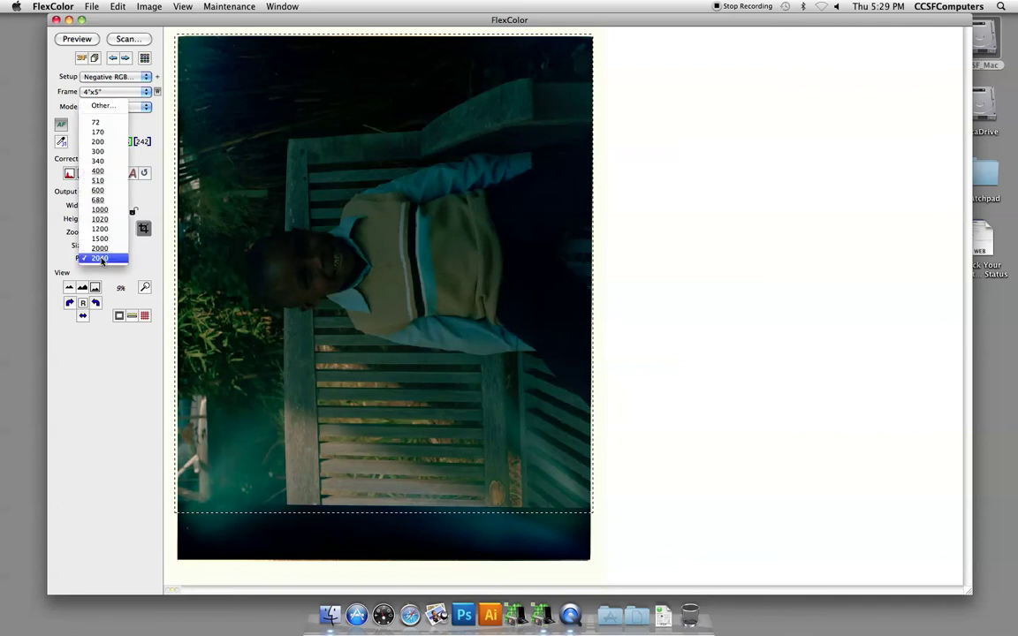
left_click(98, 152)
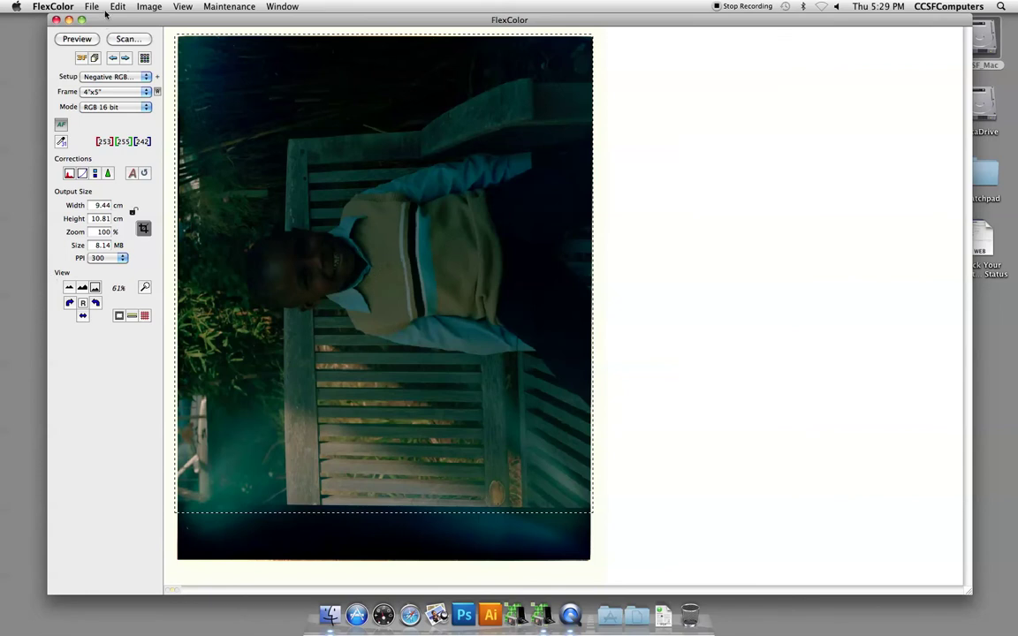
Browse the menus and open FlexColor Preferences at the Scanner settings
left_click(118, 6)
mouse_move(146, 6)
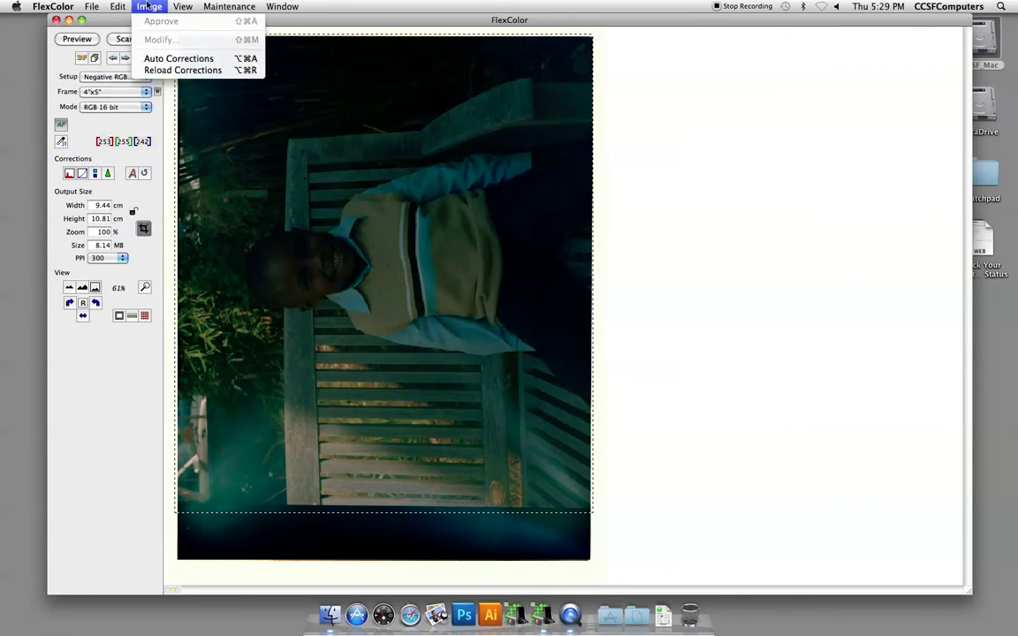
mouse_move(82, 5)
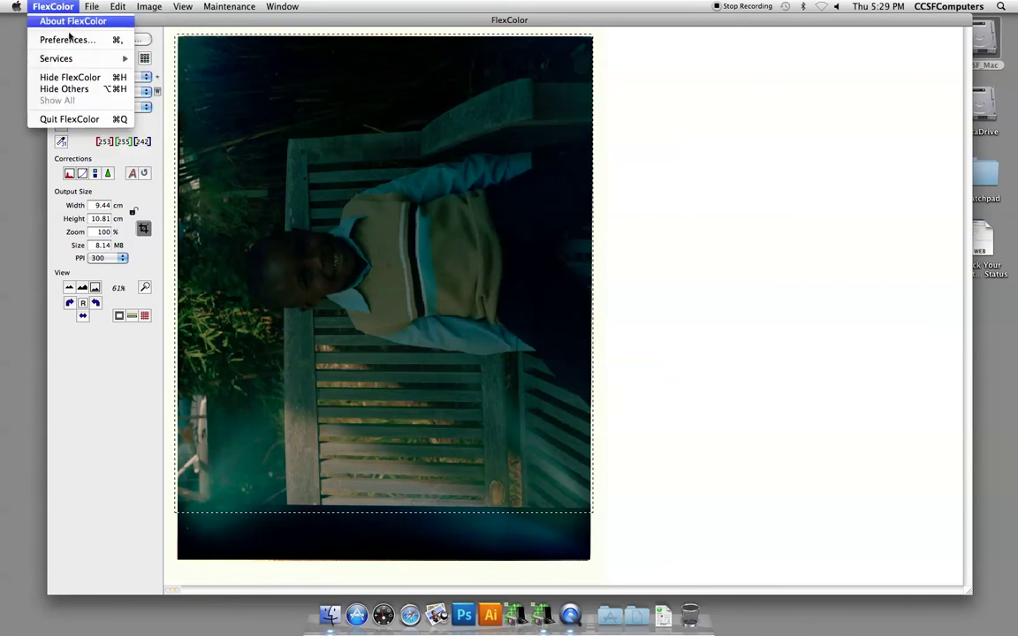
left_click(78, 40)
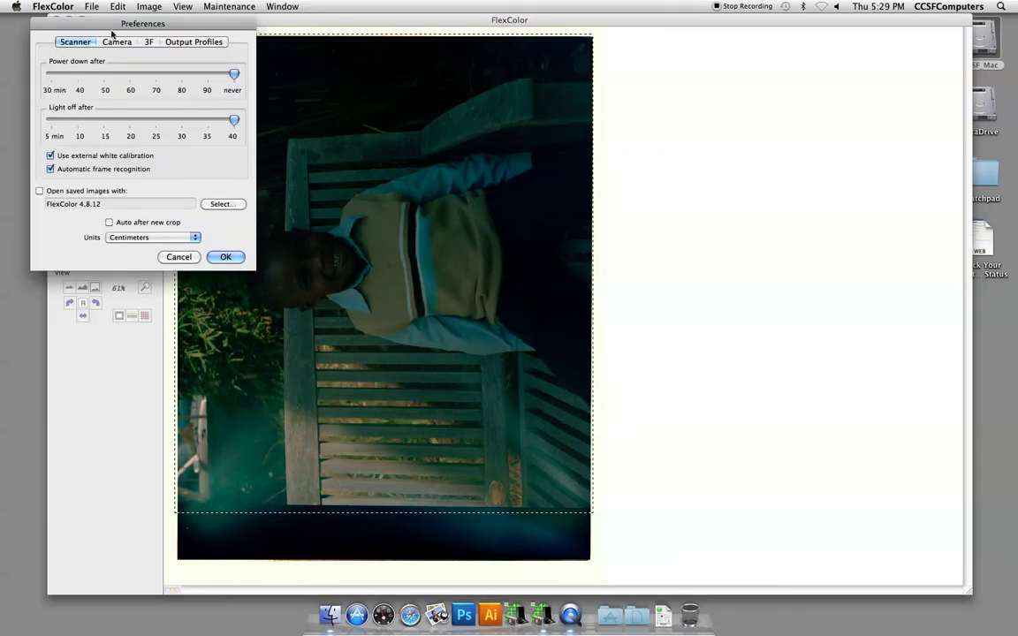
Review the Camera, 3F and Output Profiles tabs, then set Units to Inches and confirm
left_click_drag(168, 27, 351, 54)
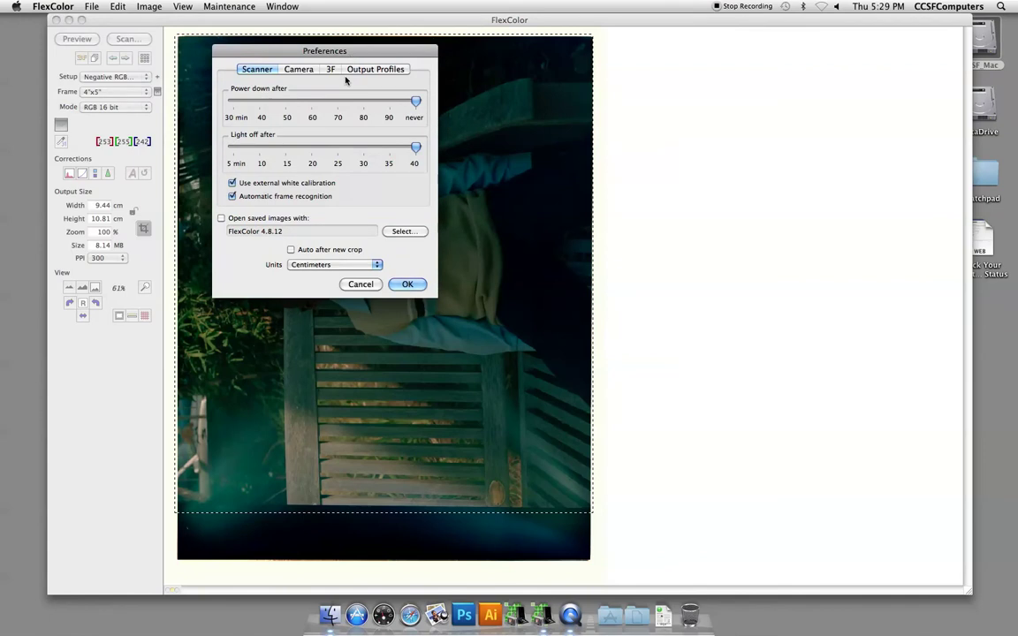
left_click(297, 69)
left_click(327, 70)
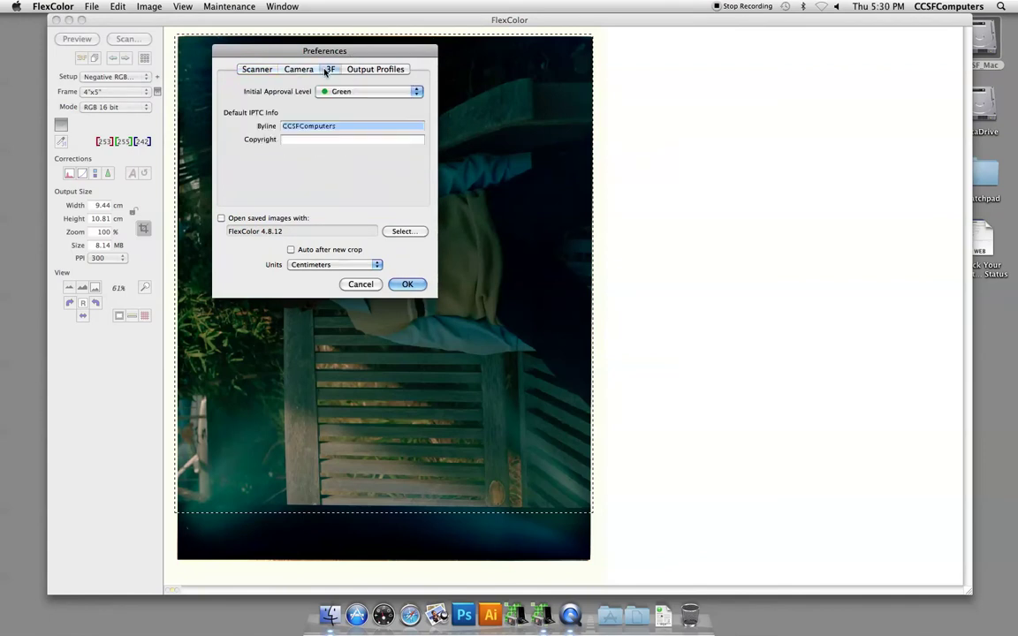
left_click(367, 69)
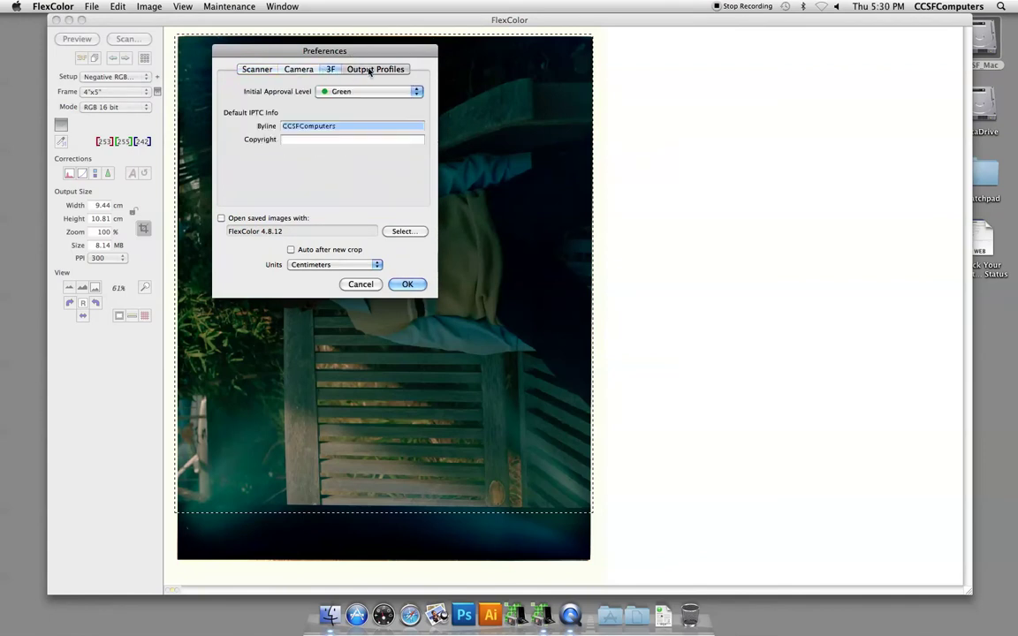
left_click(341, 265)
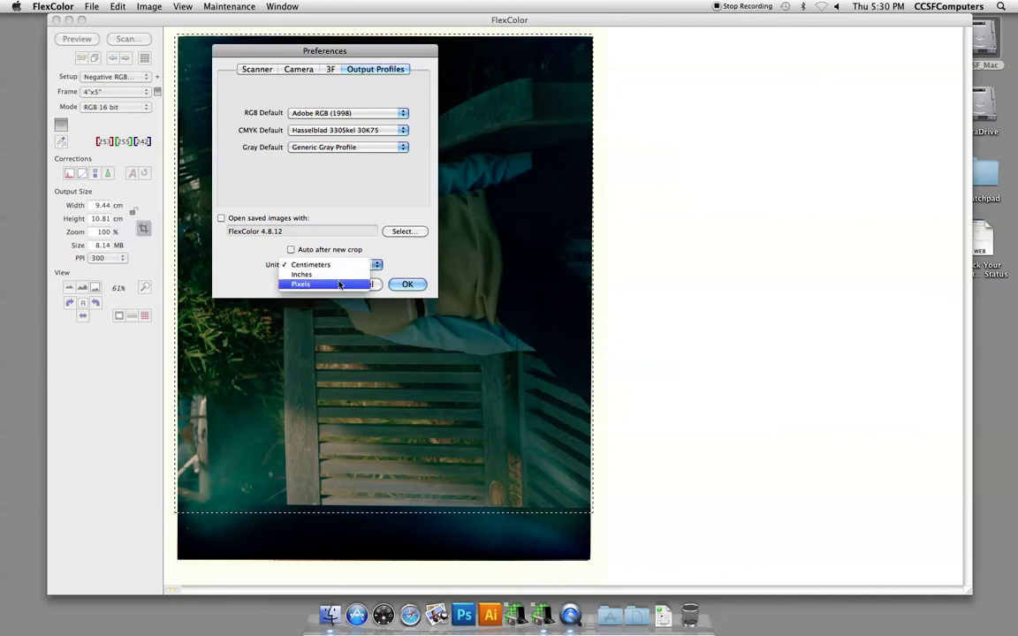
left_click(288, 274)
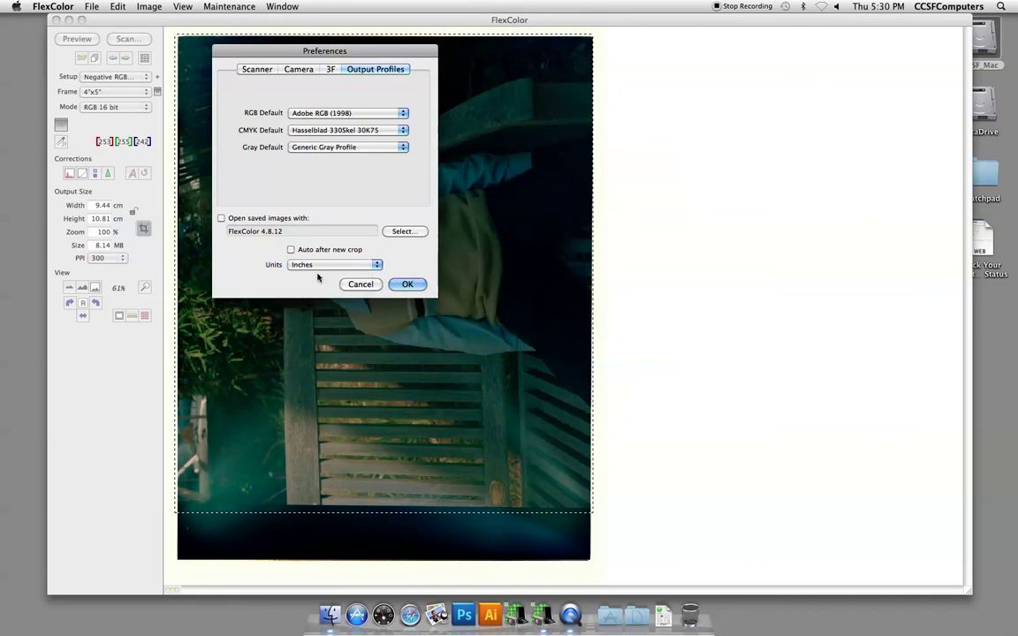
left_click(405, 284)
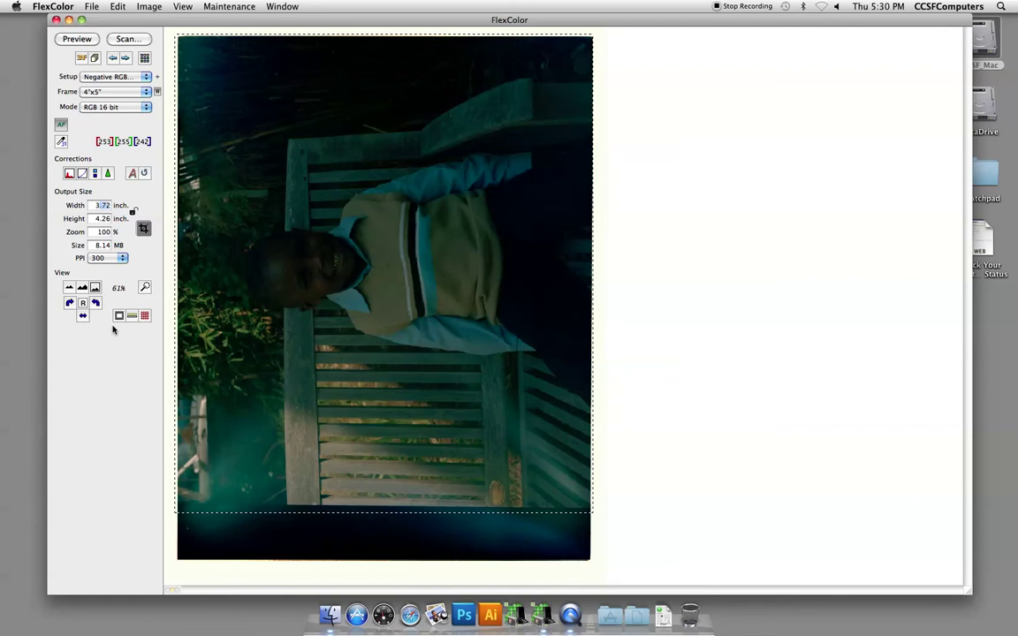
Enter 8.25 inch width and 10.5 inch height, giving 9.17 x 10.50 inches at 49.6 MB
type("38.25")
key("Return")
double_click(115, 207)
type("8")
key("Return")
key("Tab")
type("10.5")
key("Return")
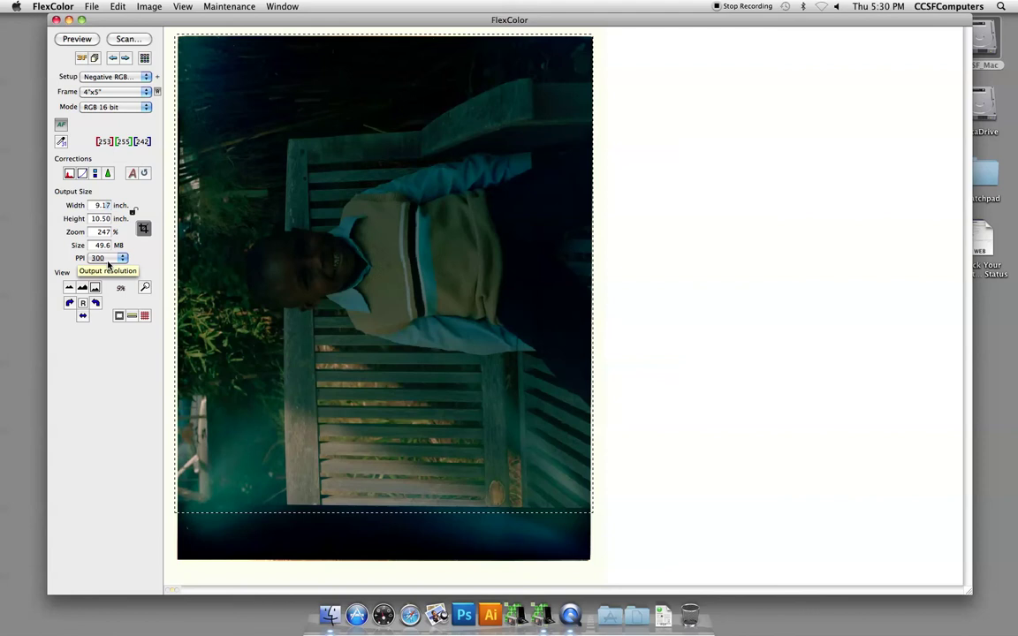
left_click(109, 174)
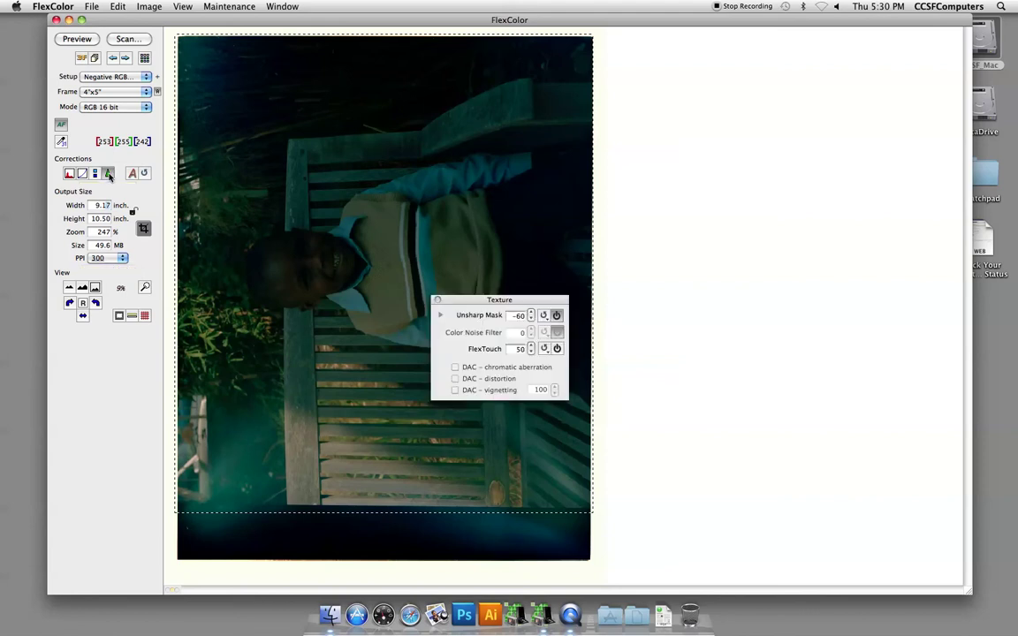
left_click(108, 173)
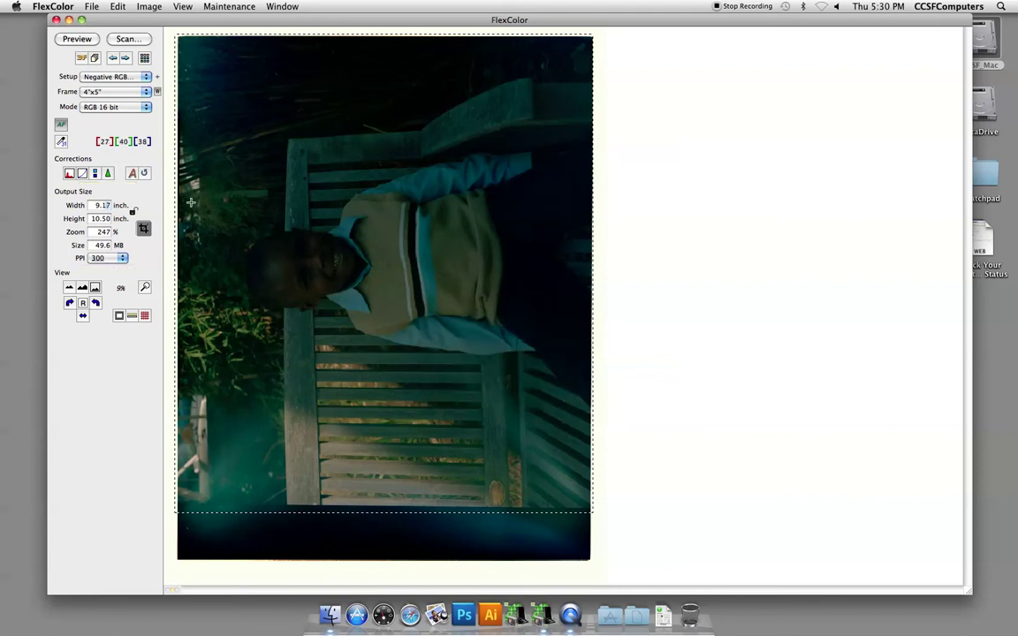
left_click(132, 174)
left_click(60, 143)
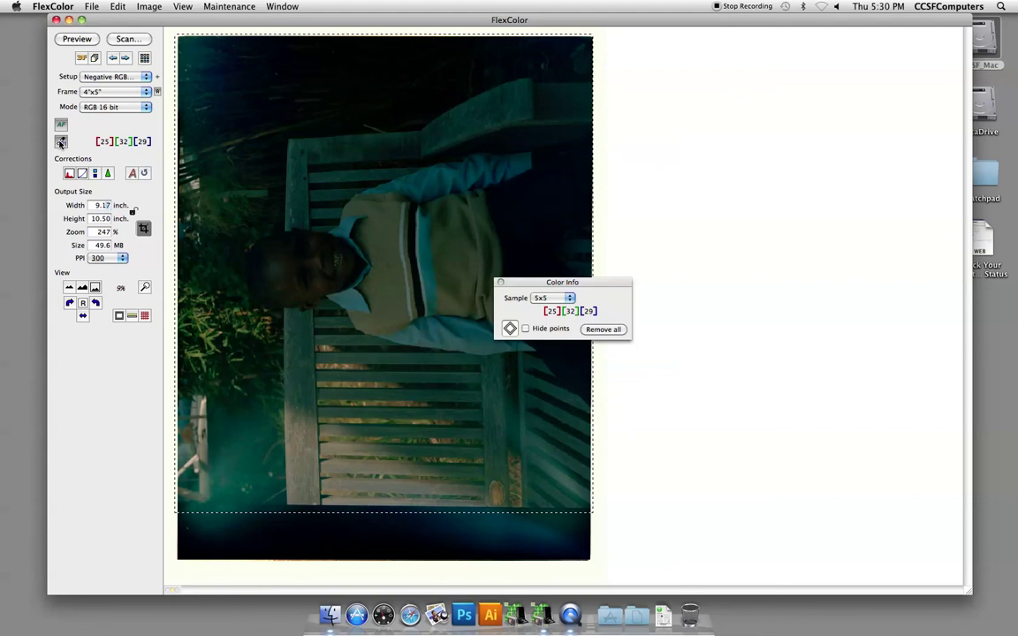
left_click_drag(521, 282, 634, 125)
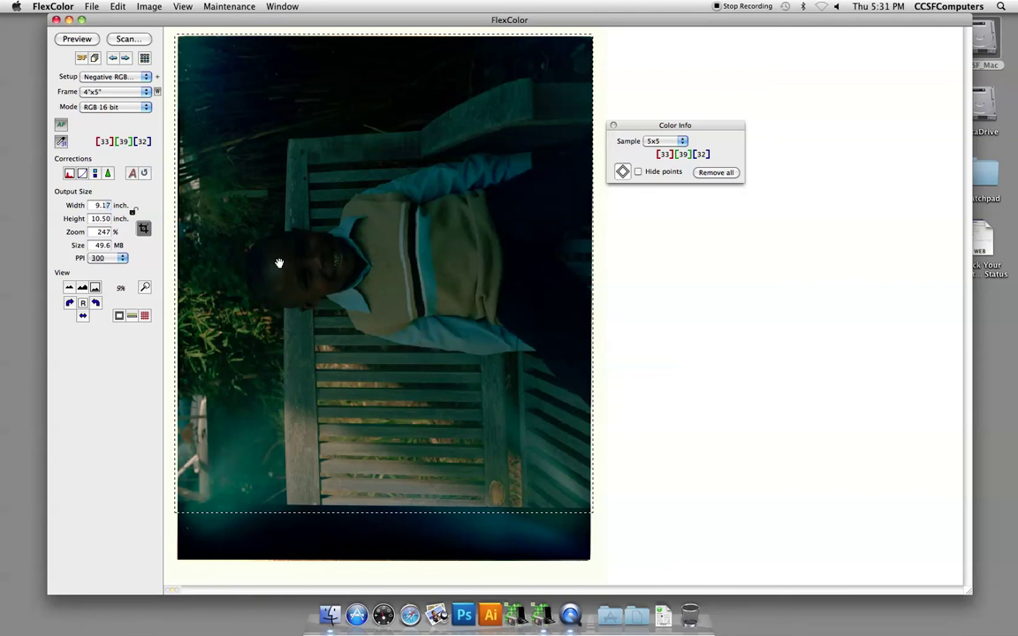
left_click(613, 125)
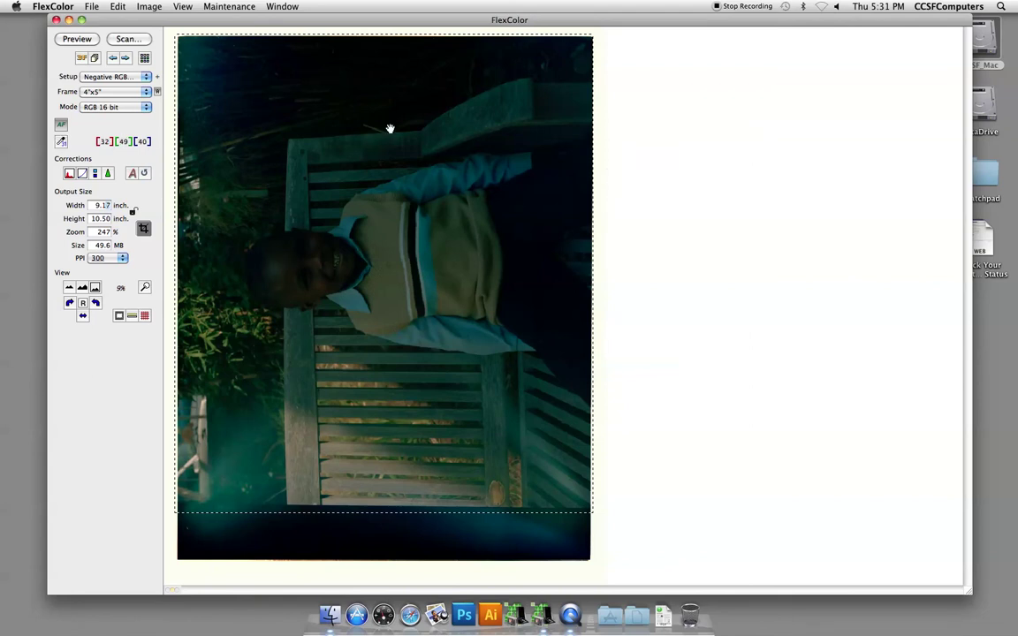
Reopen the Gradations panel beside the photo and sample the image for a curve point
left_click(81, 173)
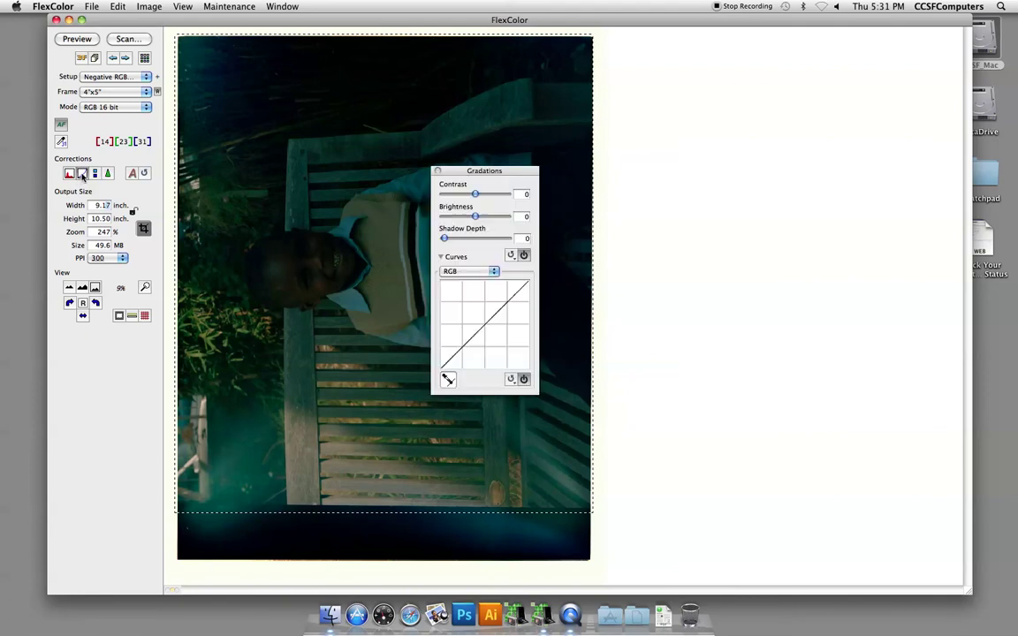
left_click(437, 170)
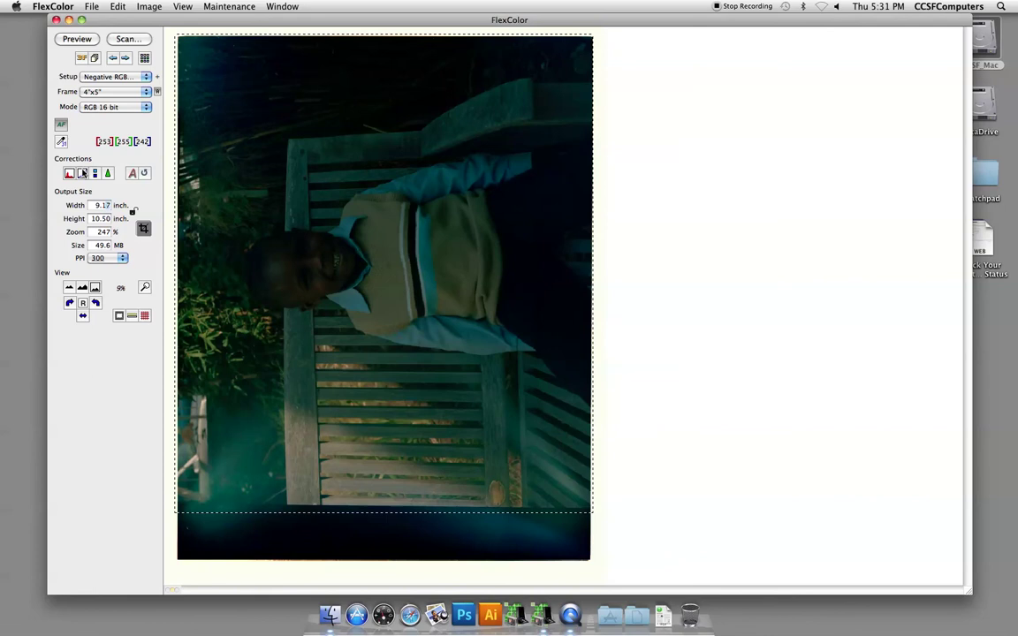
left_click(81, 173)
left_click_drag(465, 171, 618, 98)
left_click(600, 306)
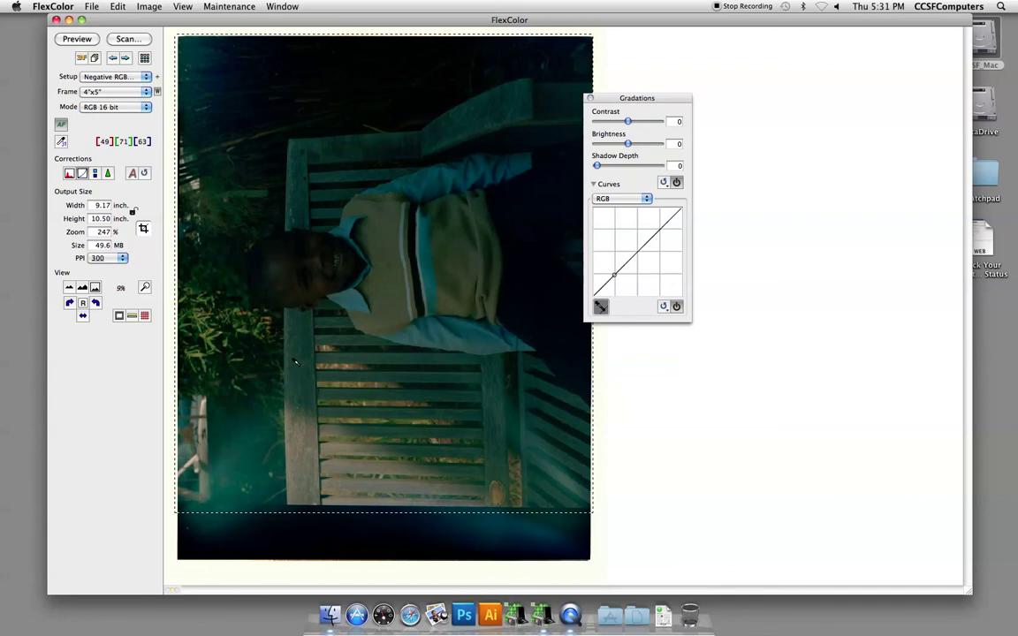
left_click(426, 263)
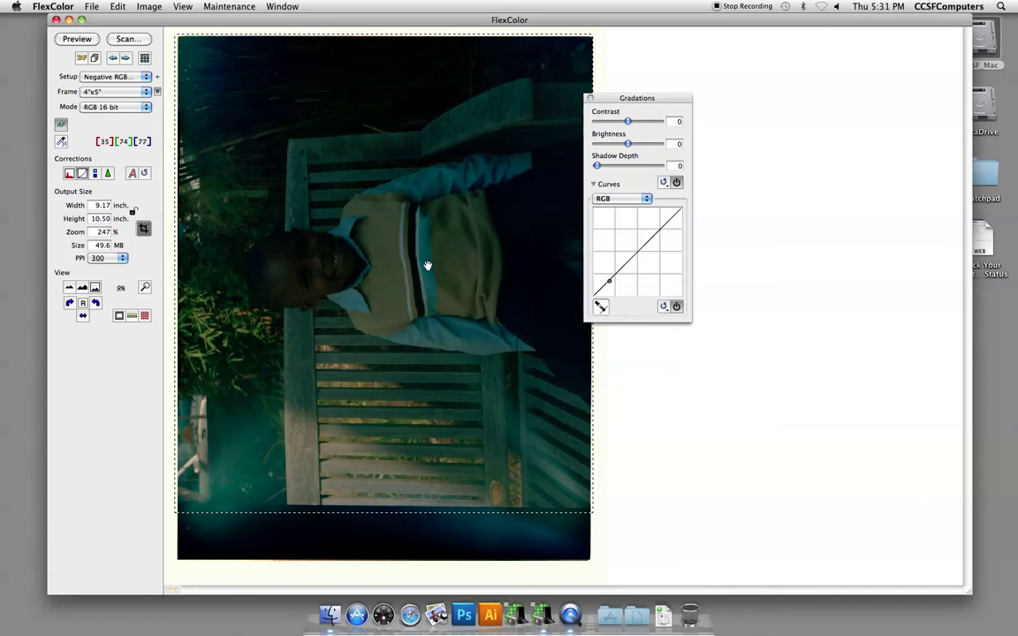
Nudge the Green curve up, then raise the combined RGB curve with two points to brighten
left_click(619, 198)
left_click(605, 217)
mouse_move(613, 283)
left_mouse_down()
mouse_move(613, 266)
mouse_move(625, 274)
left_mouse_up()
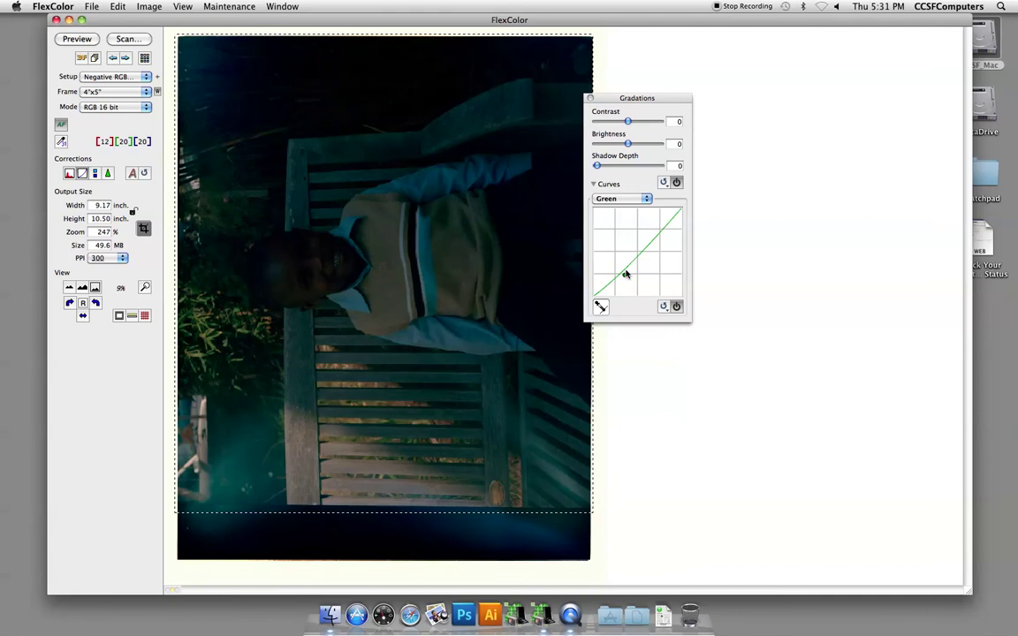
left_click(620, 198)
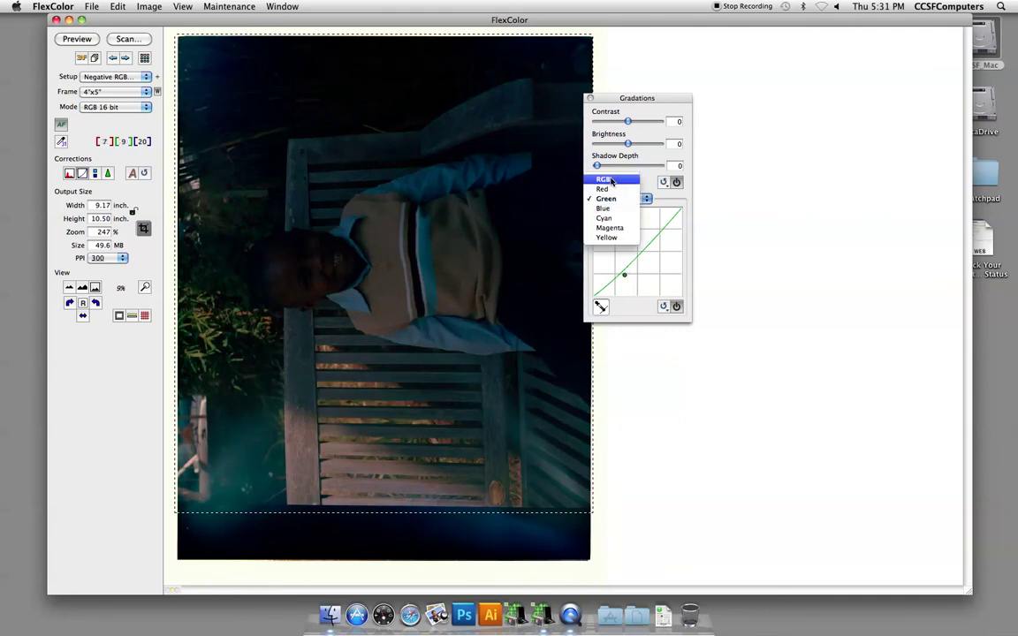
left_click(603, 179)
left_click_drag(627, 250, 617, 231)
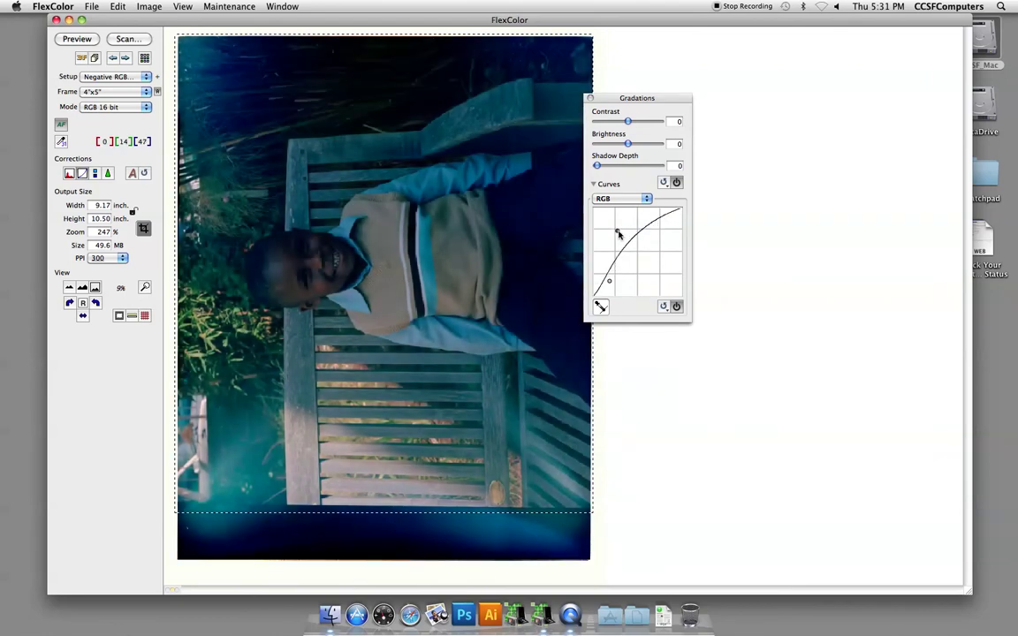
left_click(657, 220)
left_click_drag(657, 220, 616, 236)
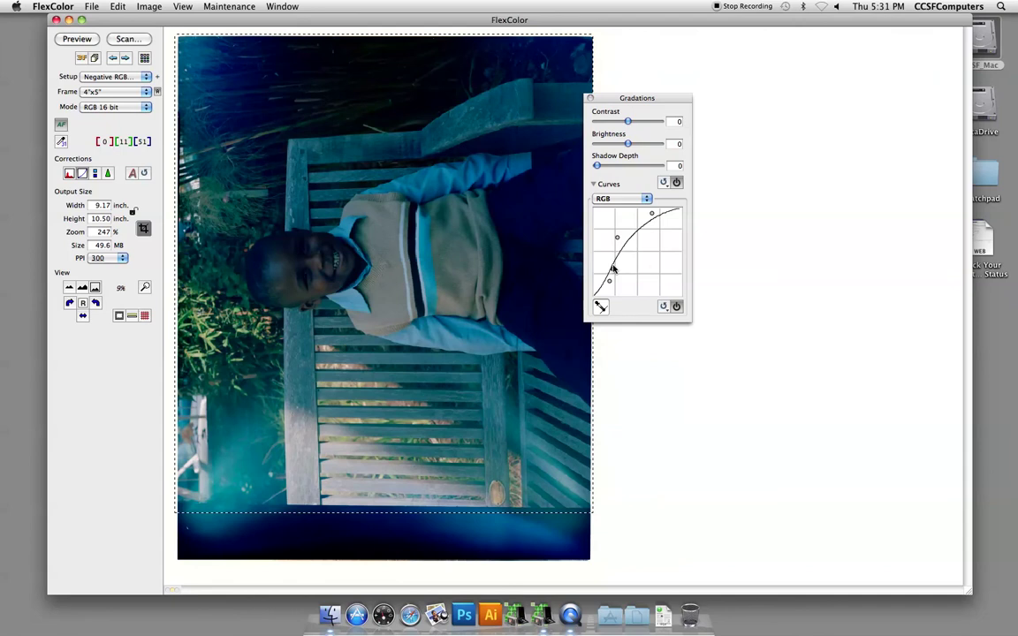
Pull the Blue curve down through the midtones and close the curve adjustments
left_click(625, 197)
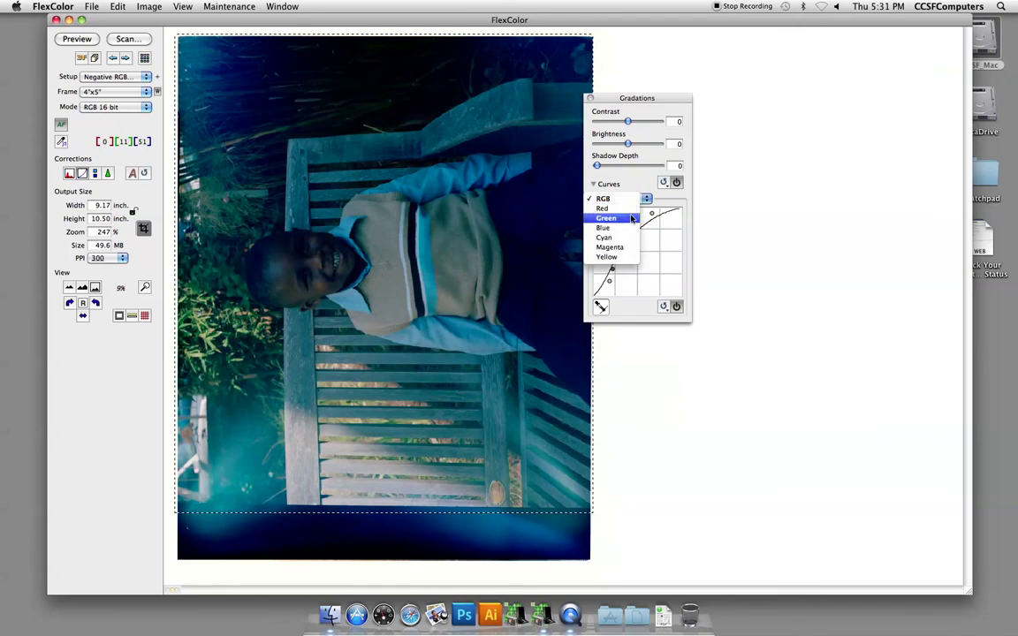
key("Return")
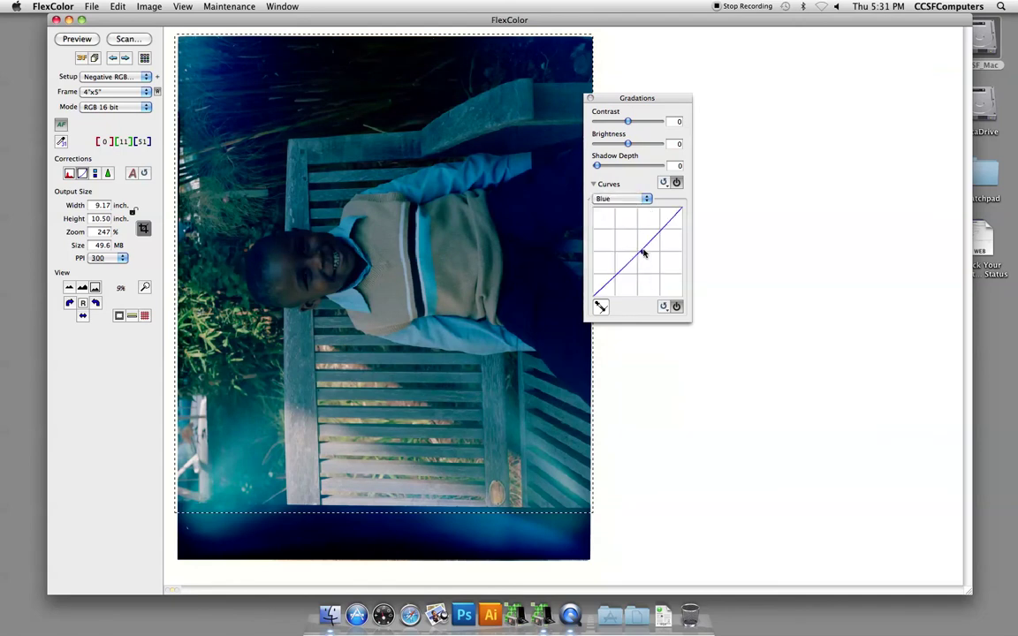
mouse_move(645, 254)
left_mouse_down()
mouse_move(641, 242)
mouse_move(648, 258)
left_mouse_up()
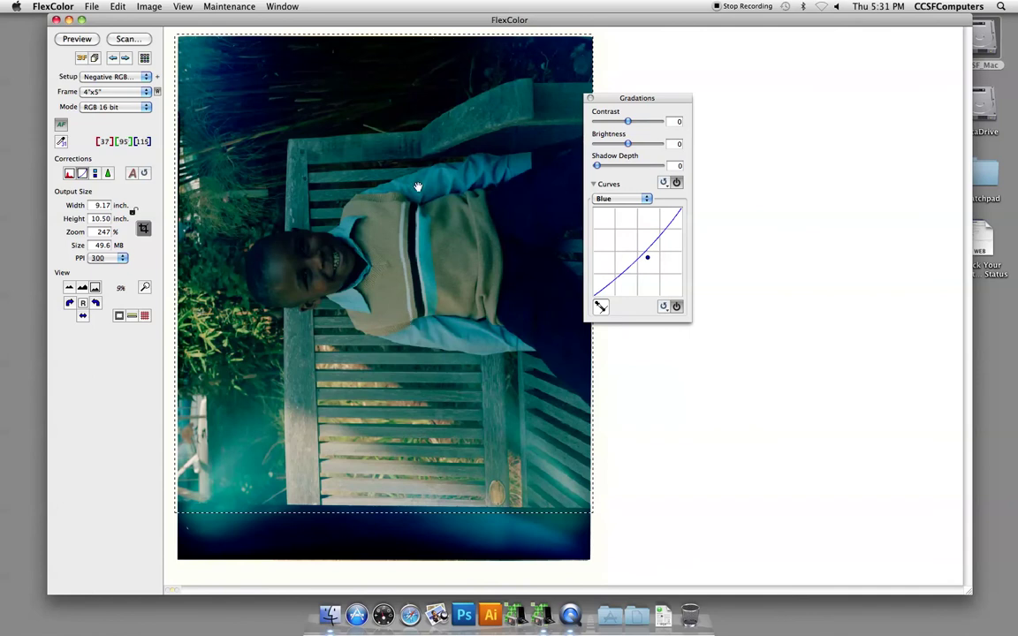
left_click(590, 98)
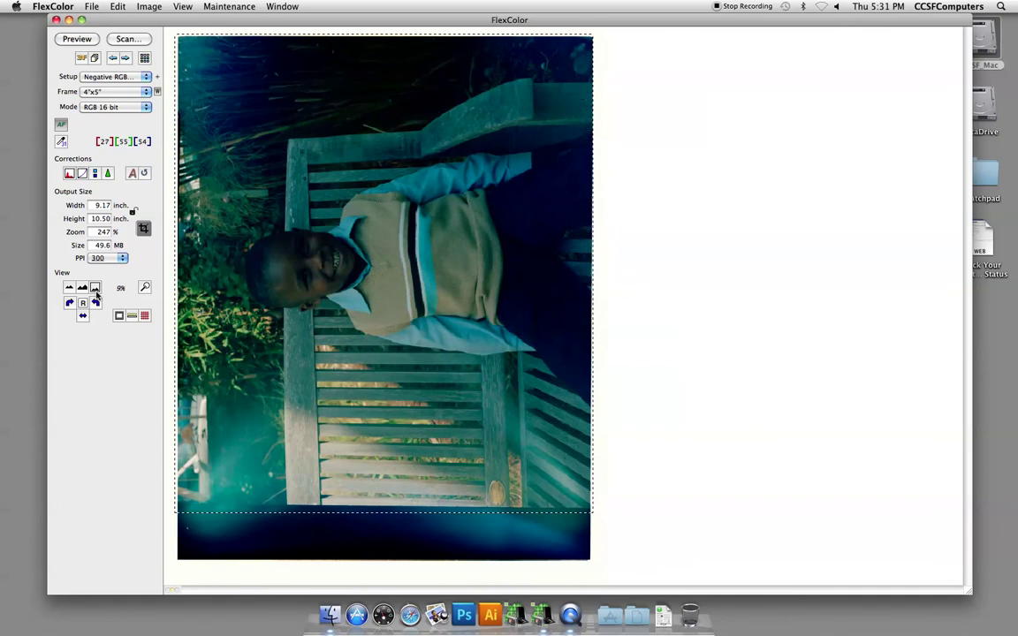
Run the final scan, saving it to the Desktop as scan1_son in TIFF format
left_click(128, 39)
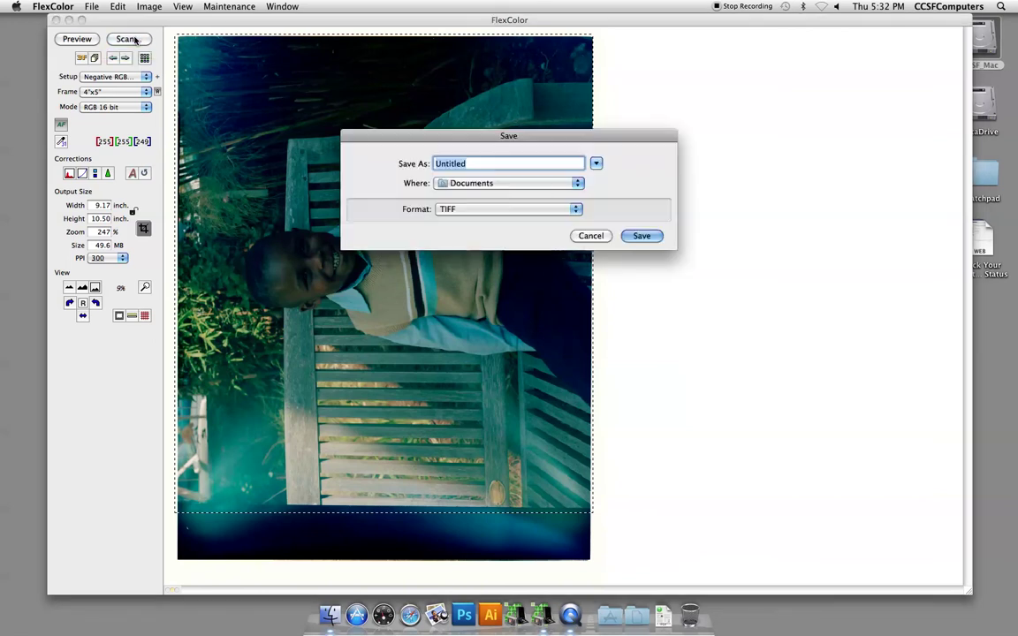
left_click(597, 163)
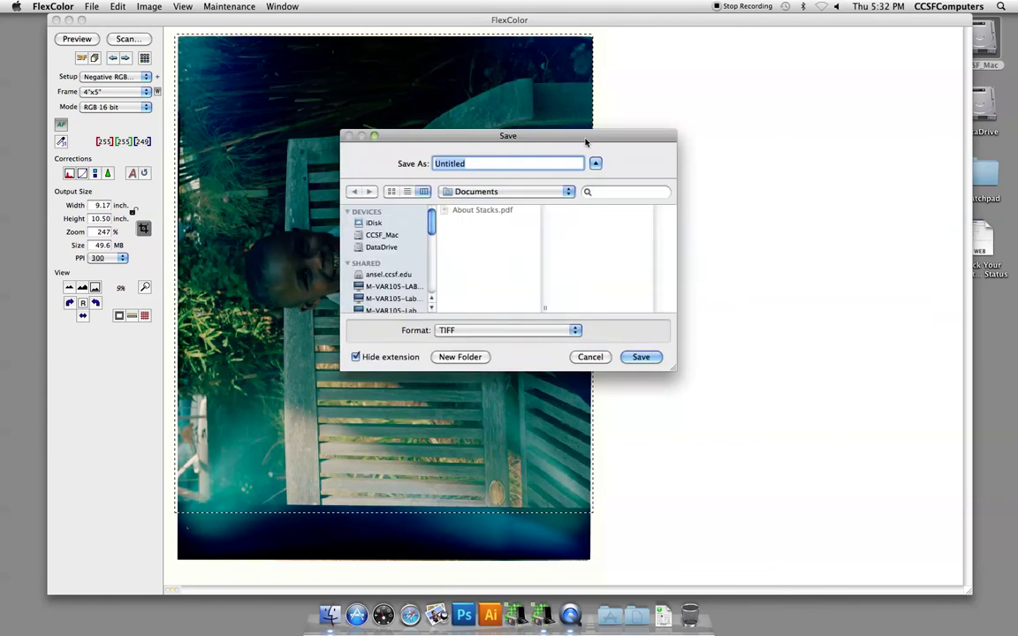
scroll(339, 256, "down", 5)
left_click(337, 250)
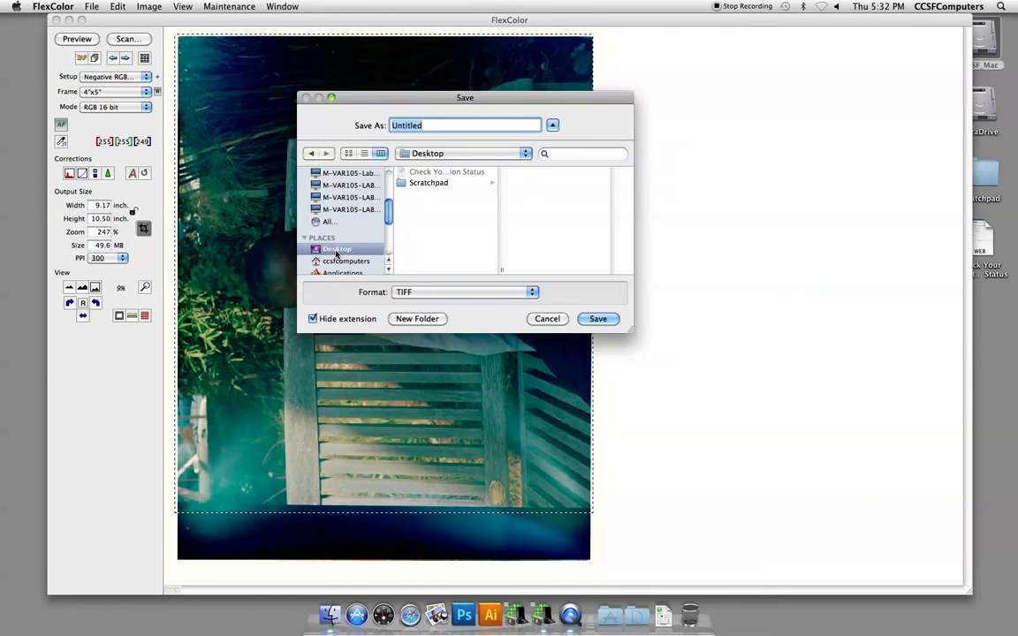
type("scan1_son")
left_click(415, 292)
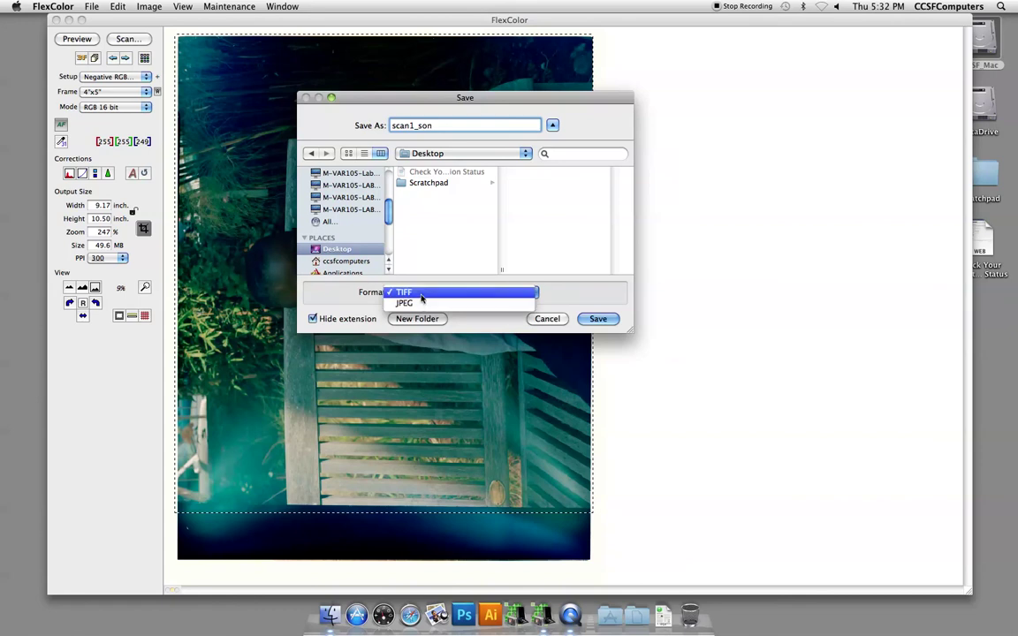
left_click(421, 295)
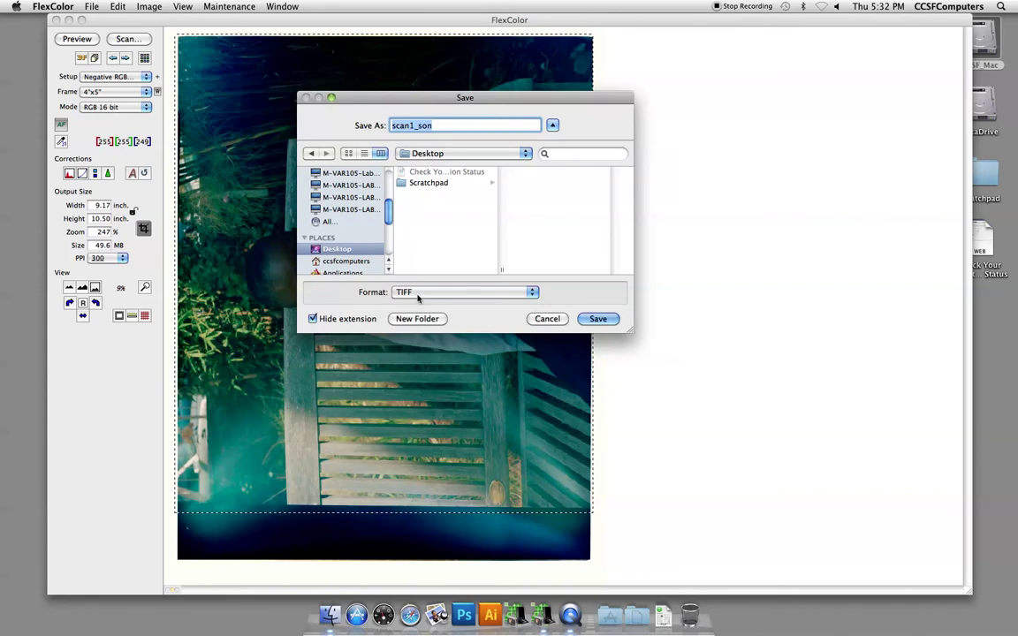
key("Return")
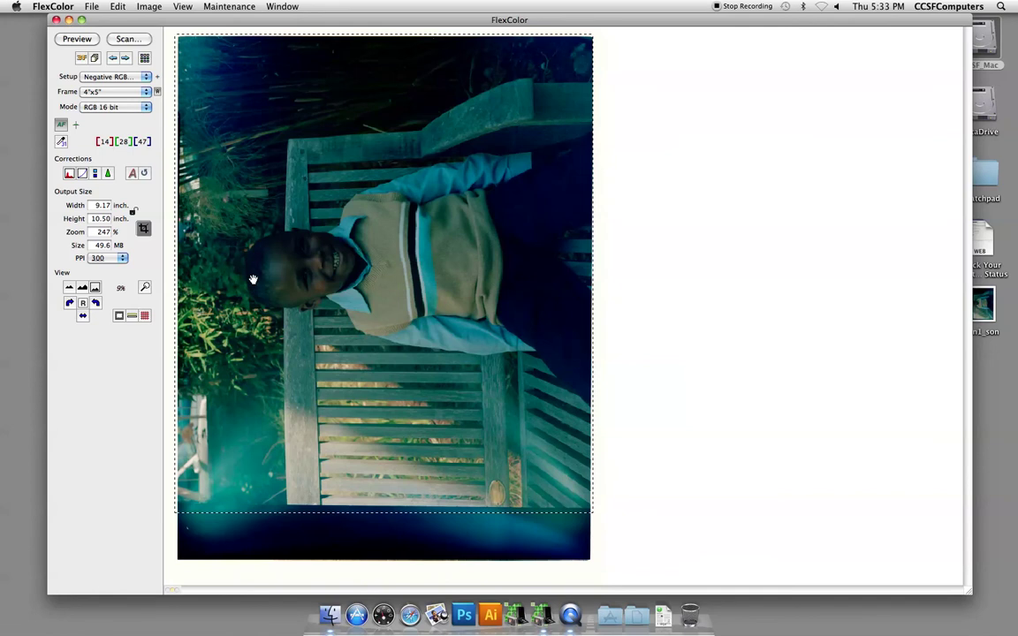
Quit FlexColor and open scan1_son from the Desktop in Photoshop
key("super+q")
left_click_drag(983, 300, 477, 612)
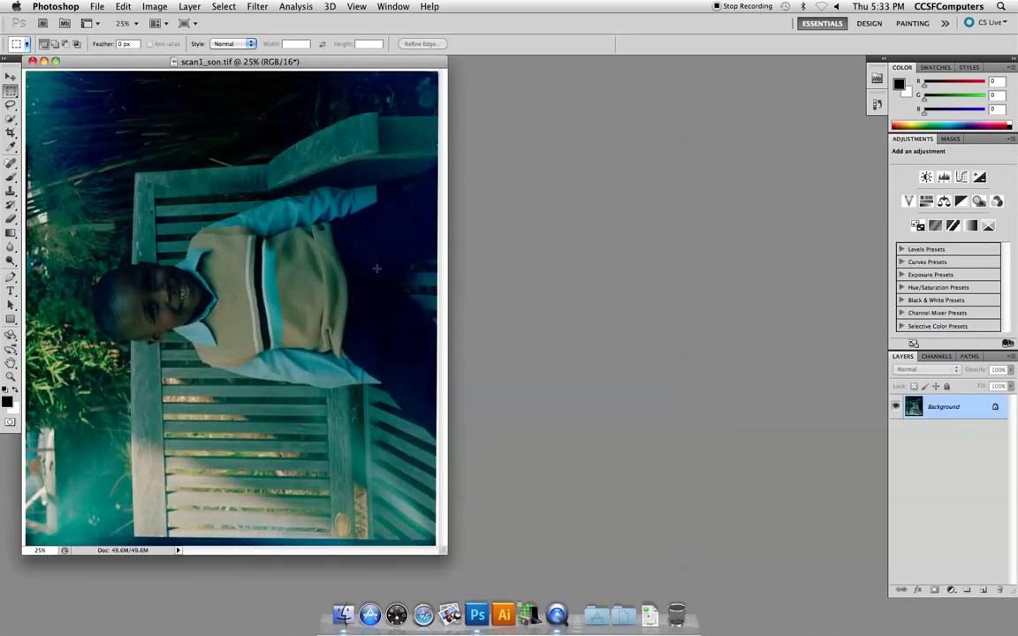
Rotate the image 90° clockwise through Image > Image Rotation so the boy sits upright
left_click(155, 6)
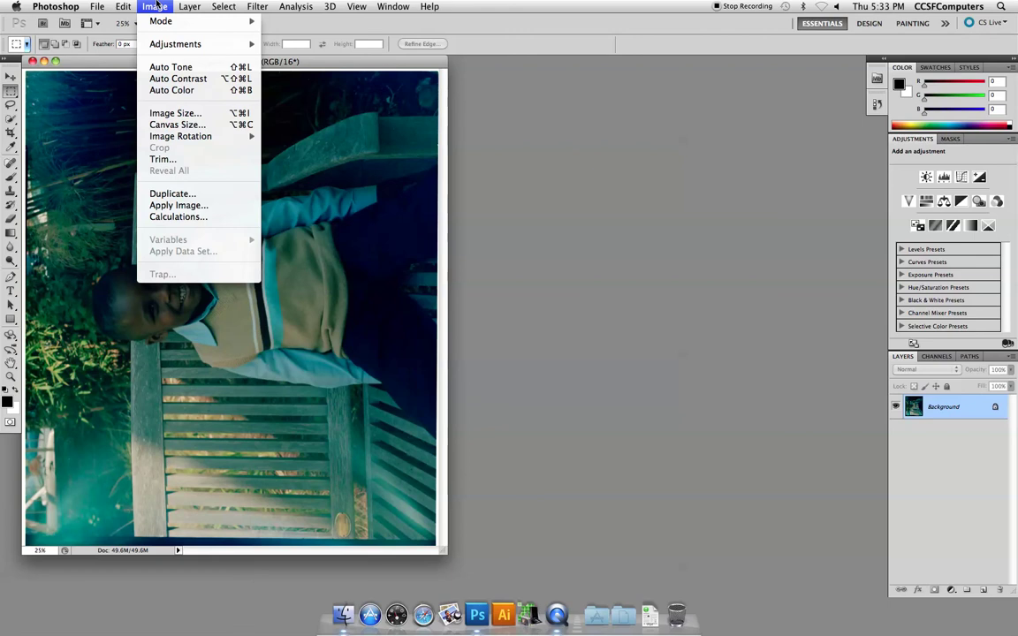
mouse_move(173, 45)
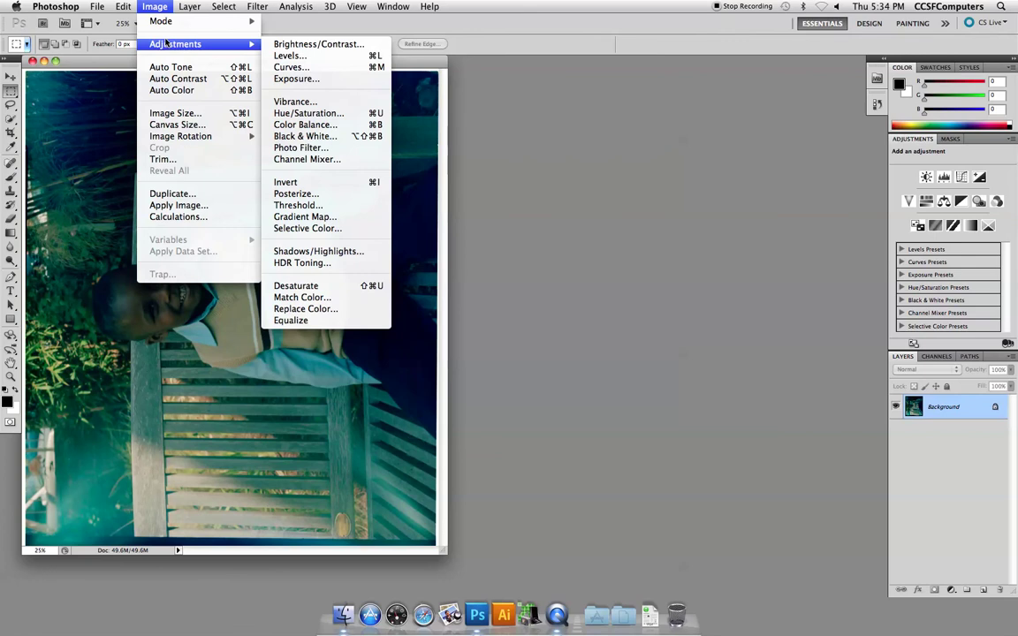
mouse_move(203, 137)
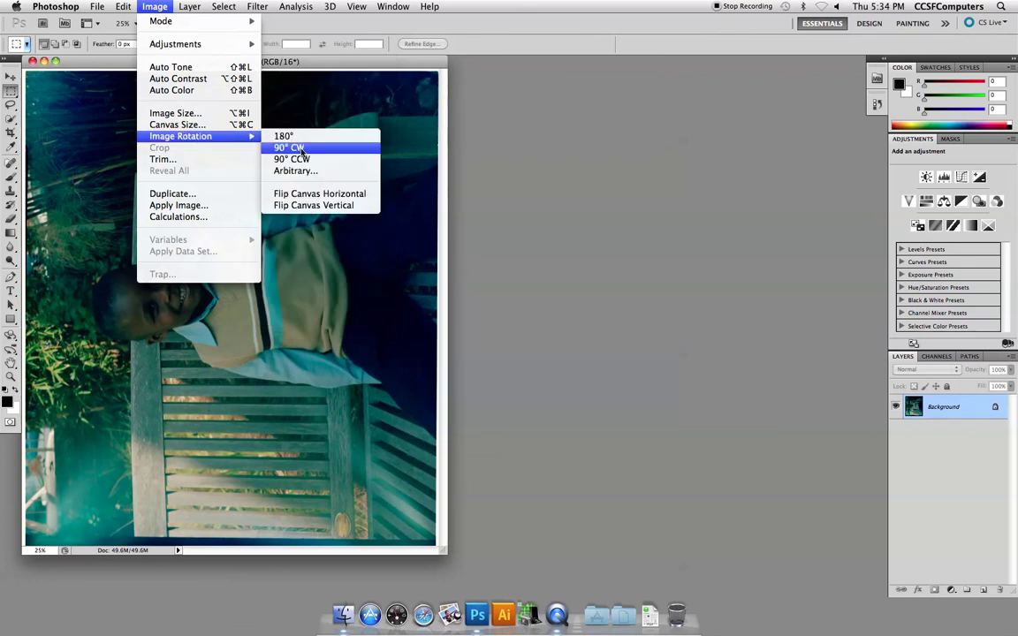
left_click(301, 150)
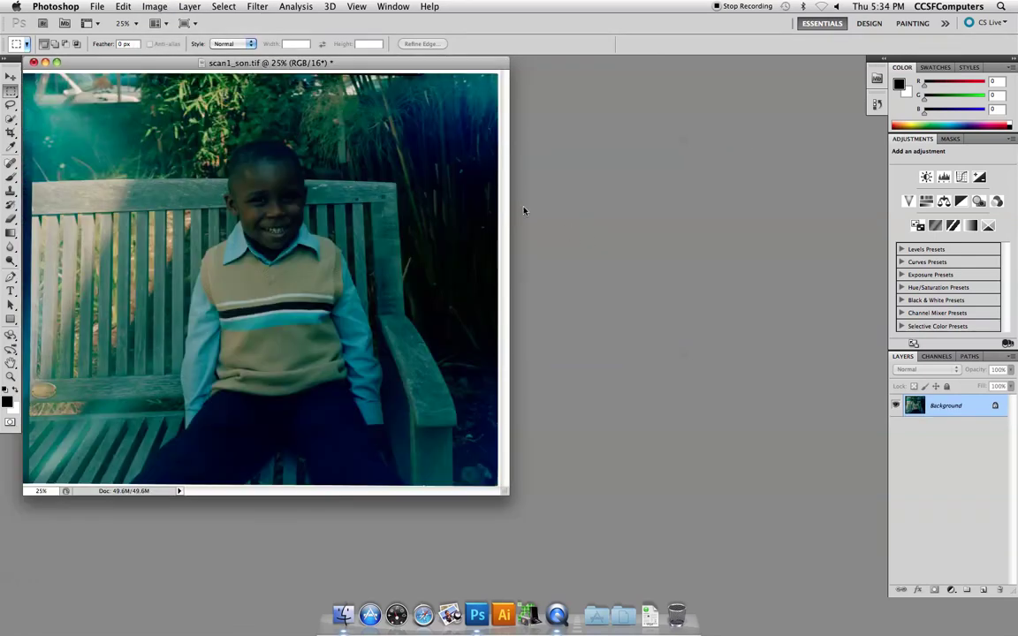
Crop the upright photo to a 10 × 8 inch frame covering the boy on the bench
key("f")
left_click_drag(535, 205, 485, 190)
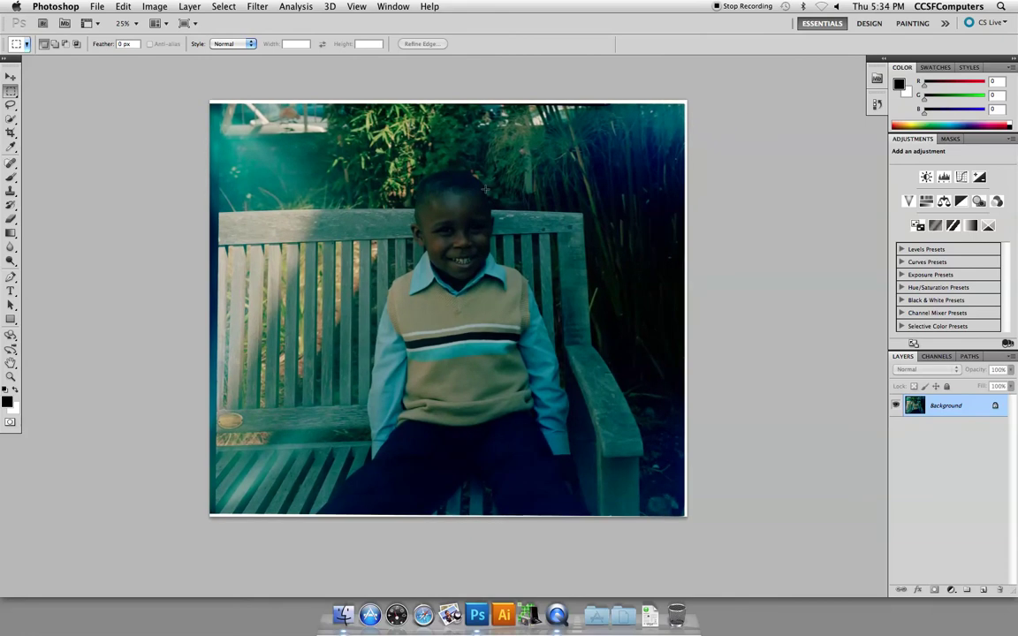
left_click(10, 132)
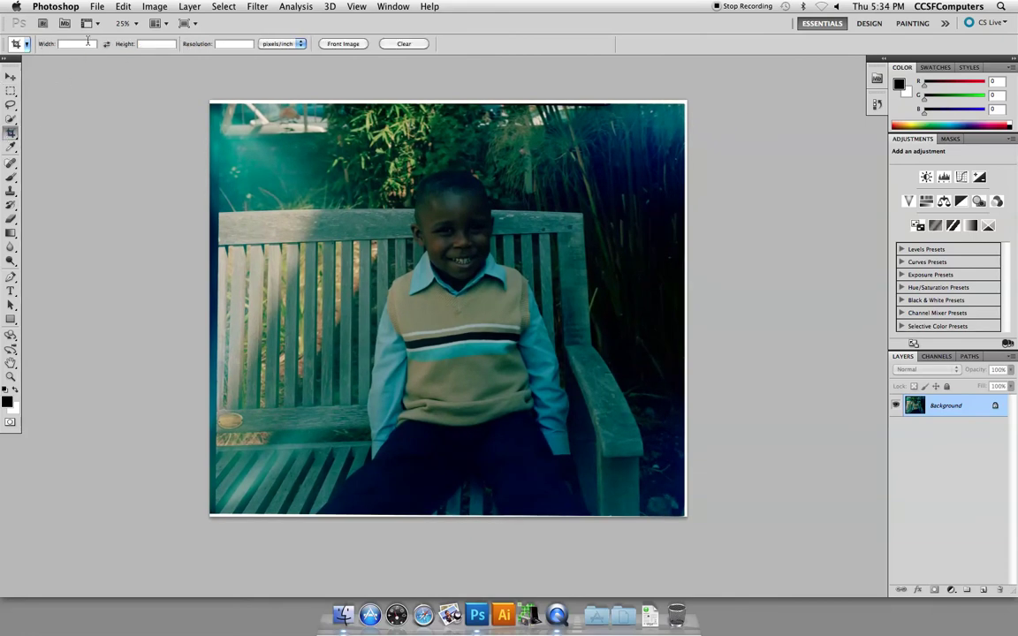
left_click(87, 42)
type("10")
key("Tab")
type("8")
key("Tab")
left_click_drag(227, 106, 677, 521)
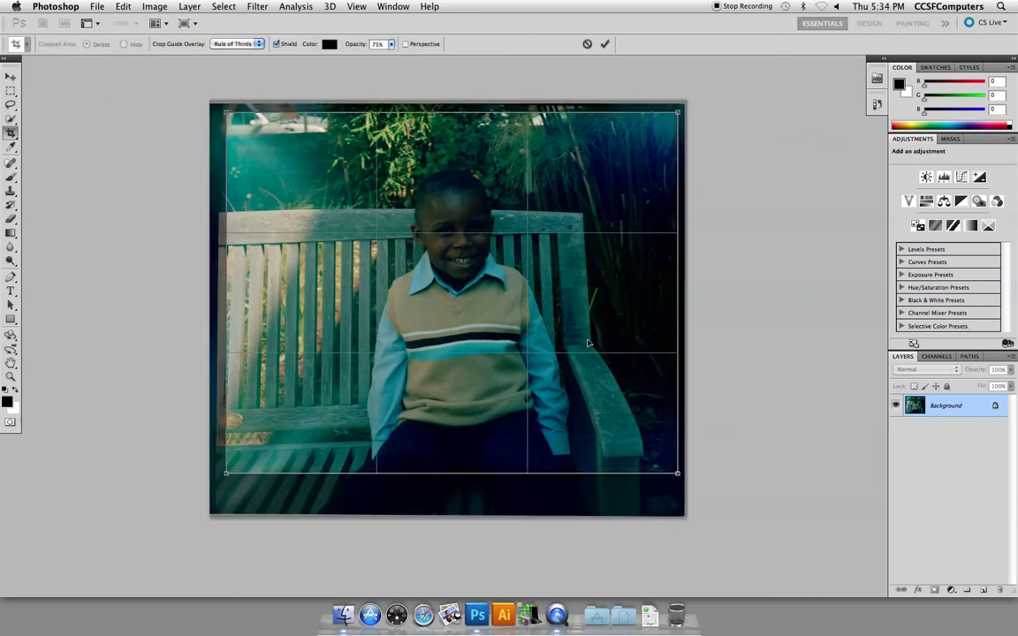
key("Return")
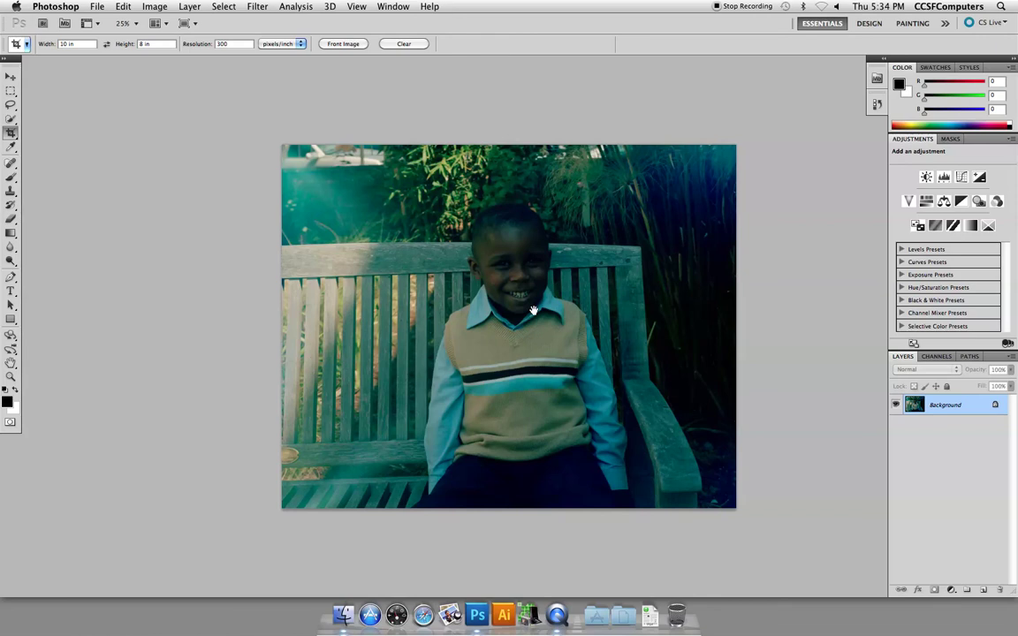
scroll(533, 309, "up", 2)
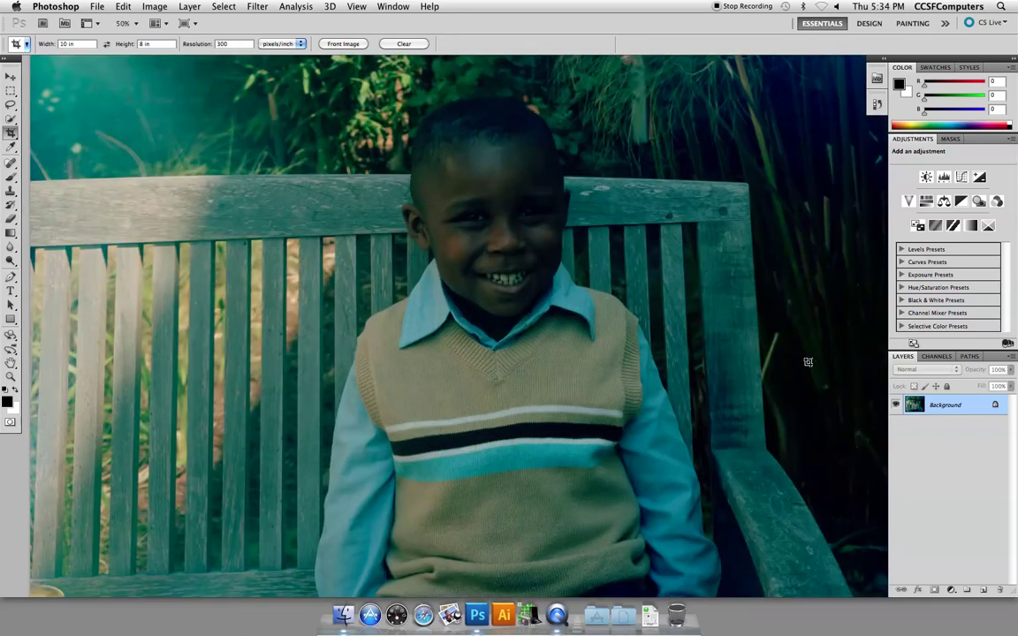
Add a Curves adjustment layer and set the boy's sweater as the neutral grey point
left_click(961, 177)
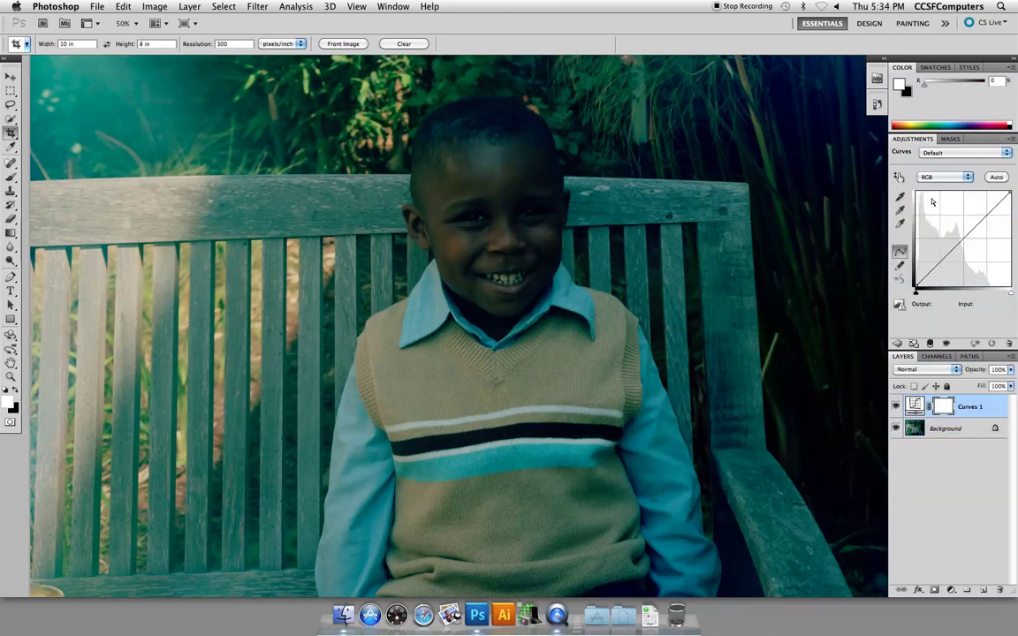
left_click(899, 211)
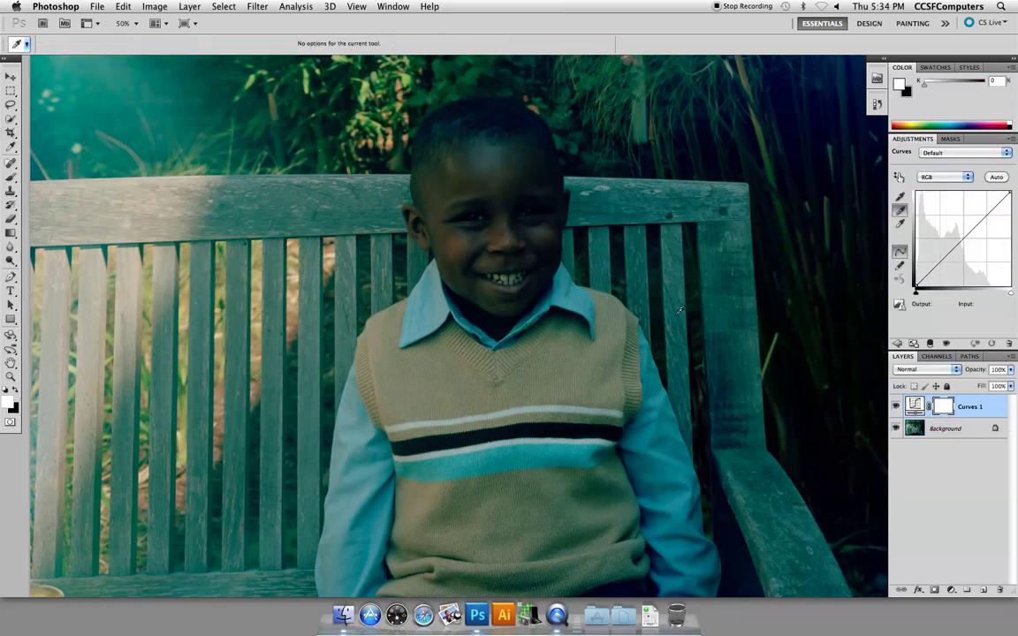
left_click_drag(321, 310, 302, 238)
scroll(309, 283, "down", 5)
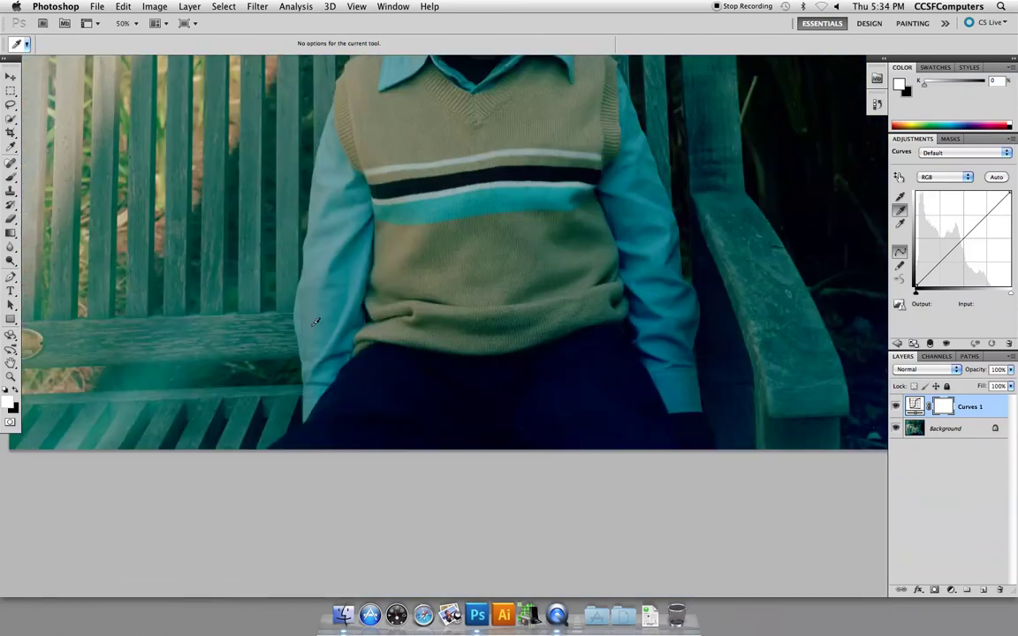
scroll(316, 323, "up", 2)
scroll(362, 252, "up", 6)
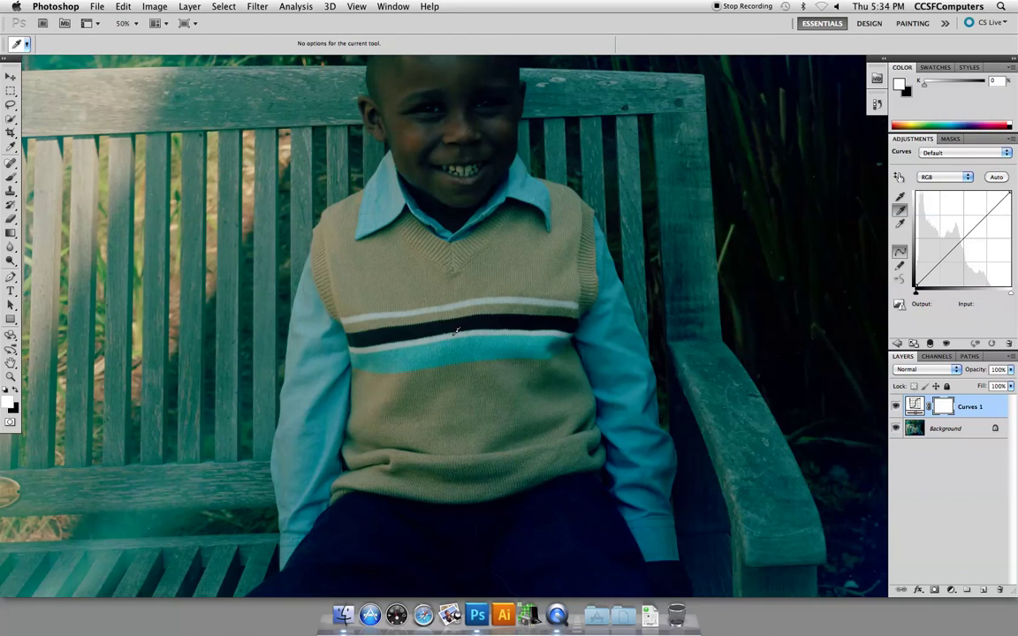
left_click(457, 332)
Pan to the boy's face and zoom in to 200%
left_click_drag(493, 265, 465, 367)
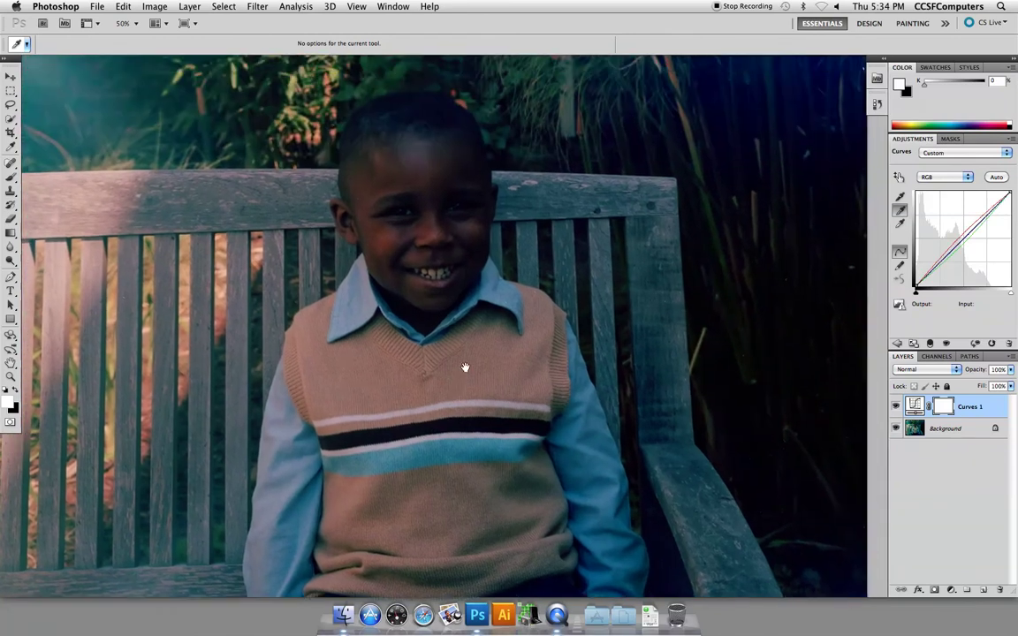
left_click_drag(465, 179, 508, 289)
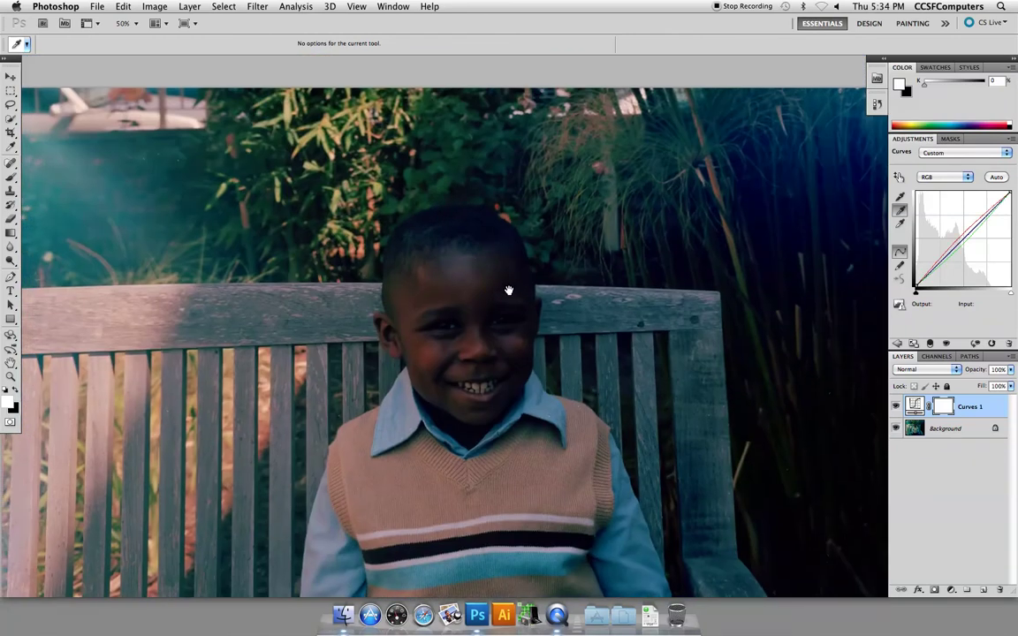
left_click_drag(376, 178, 352, 111)
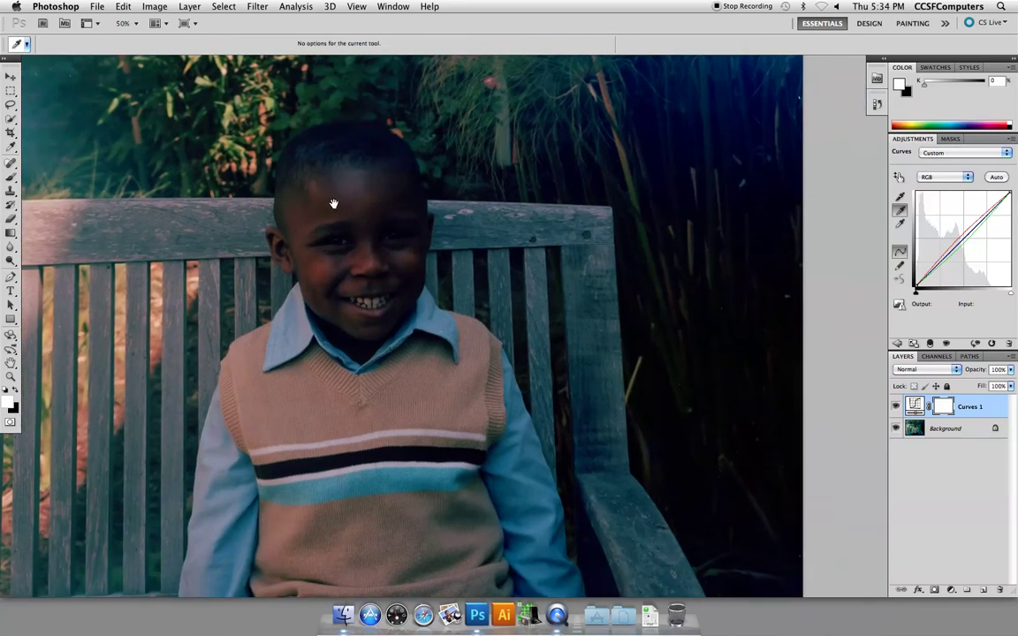
left_click(328, 261)
double_click(328, 261)
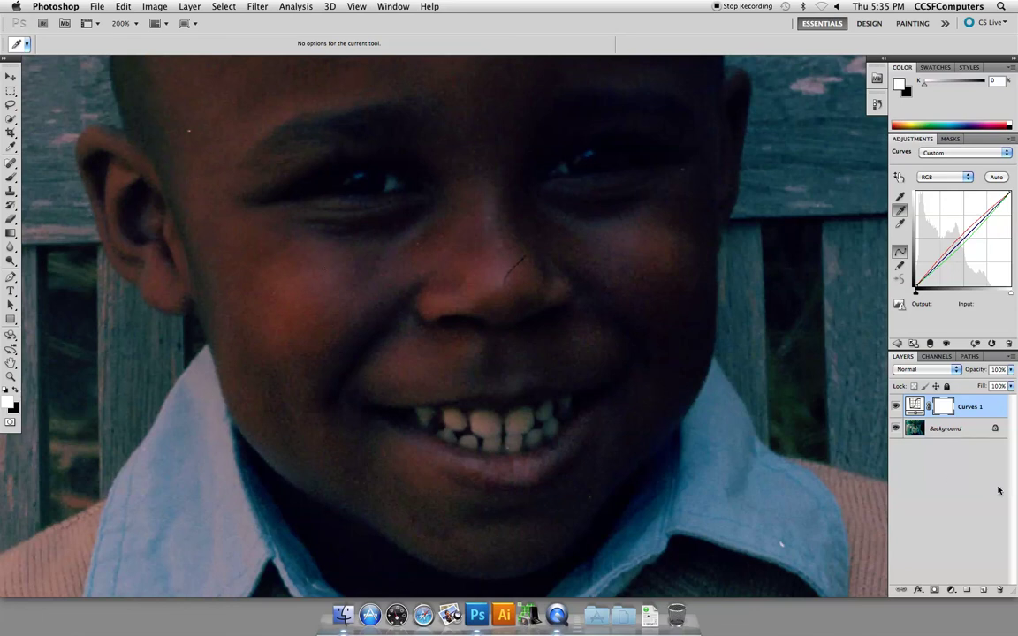
Create an empty layer named 'retouching' directly above the Background layer
left_click(960, 429)
key("c")
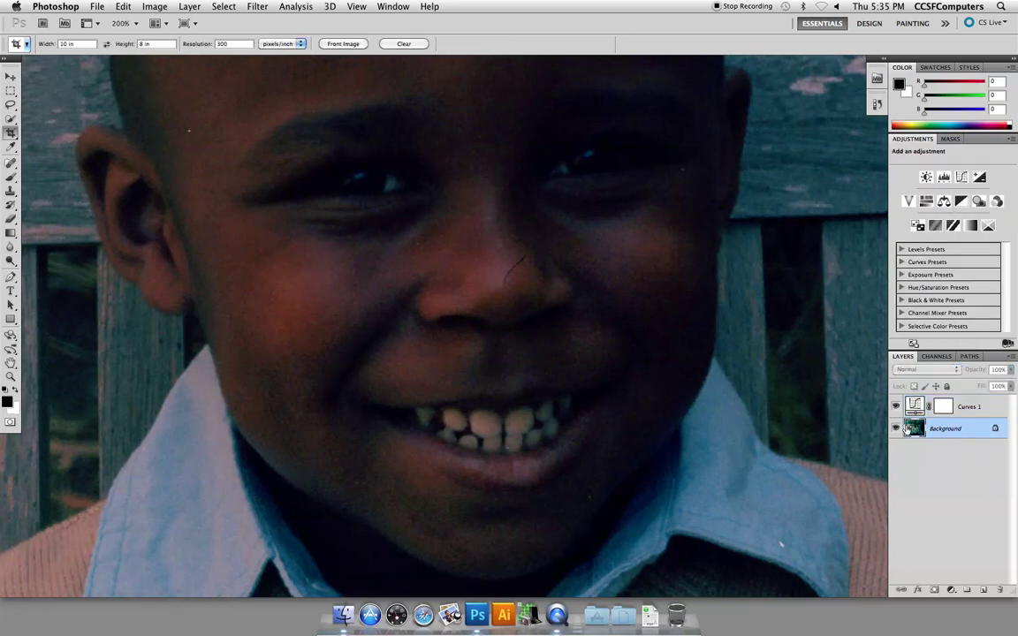
left_click(189, 6)
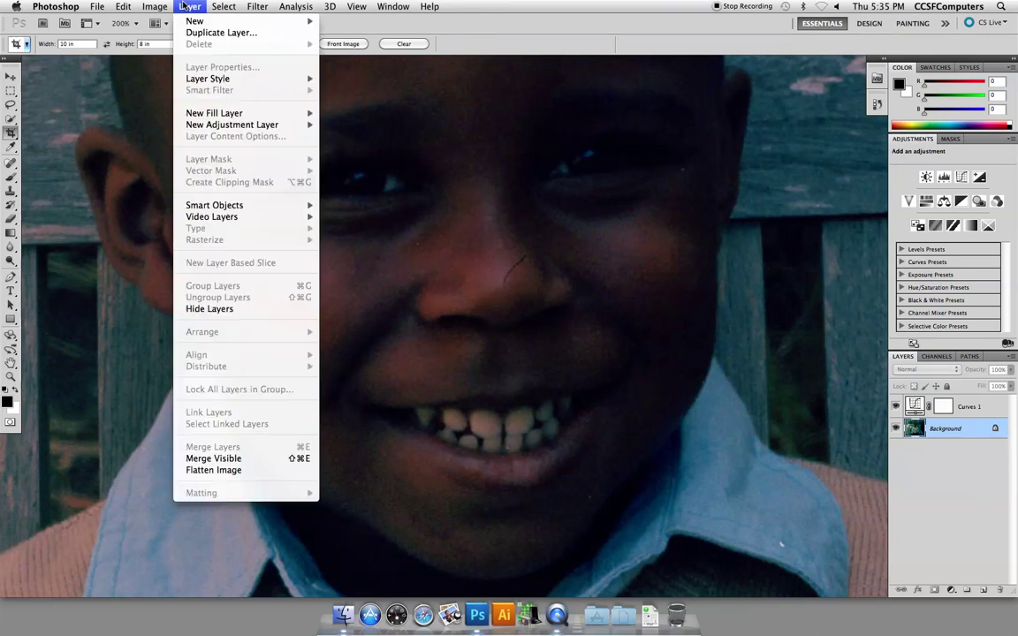
mouse_move(187, 20)
left_click(343, 24)
type("reotu")
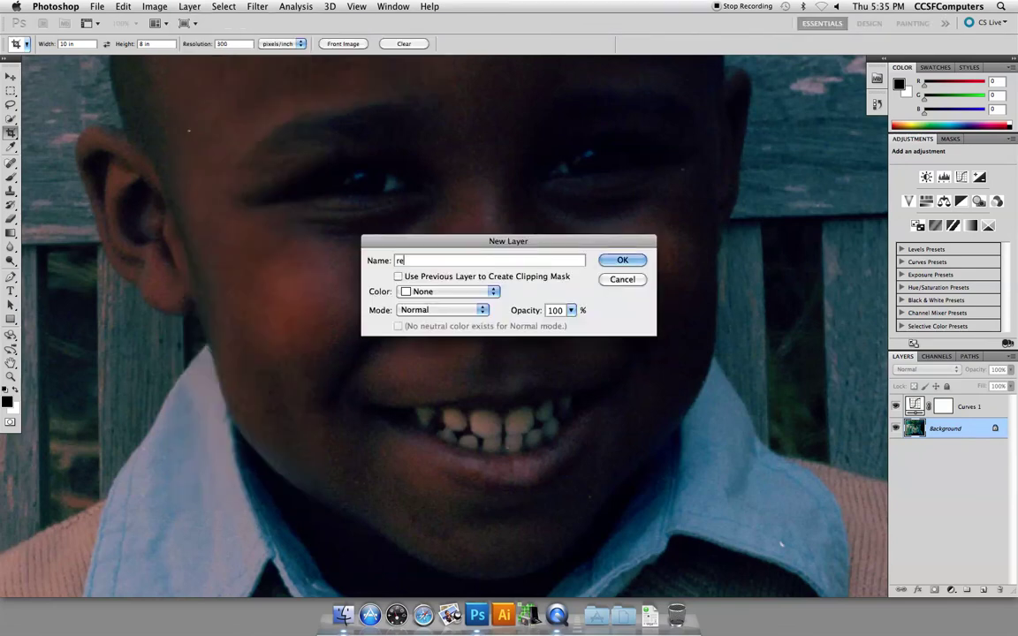
key("BackSpace")
key("BackSpace")
key("BackSpace")
type("touching")
key("Return")
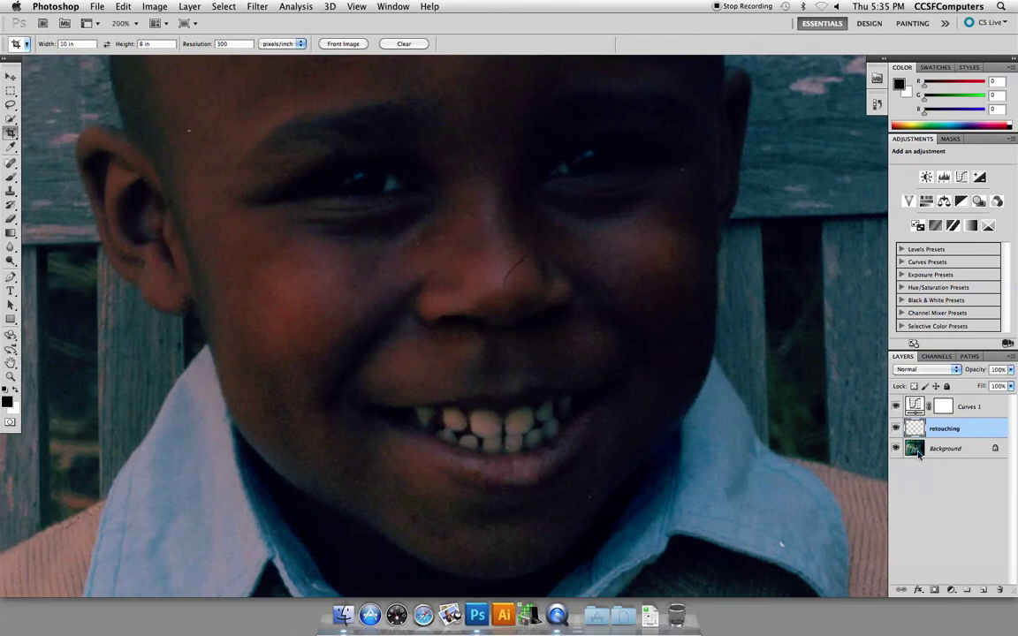
Use the Spot Healing Brush, size 9, sampling Current & Below, to fix the scratch on the nose
mouse_move(11, 163)
left_mouse_down()
mouse_move(45, 162)
mouse_move(49, 173)
left_mouse_up()
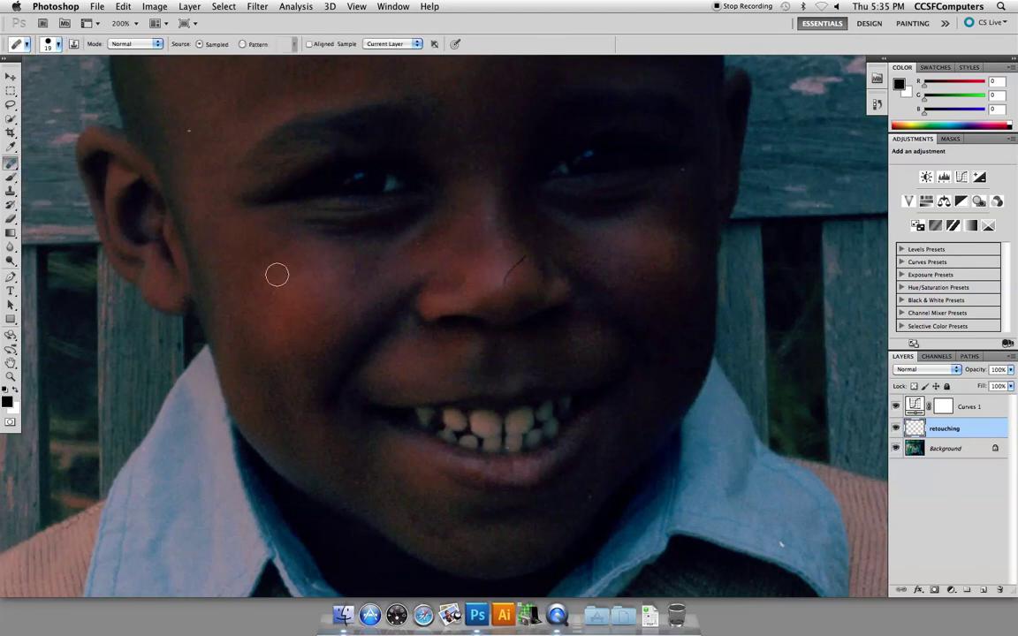
scroll(266, 272, "up", 1)
left_click(385, 44)
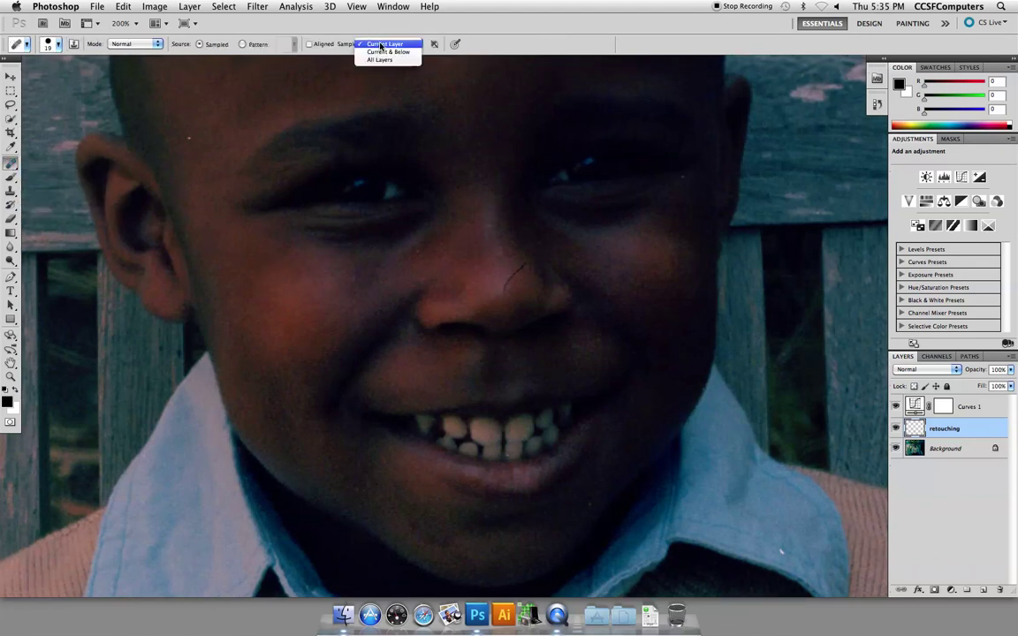
left_click(387, 53)
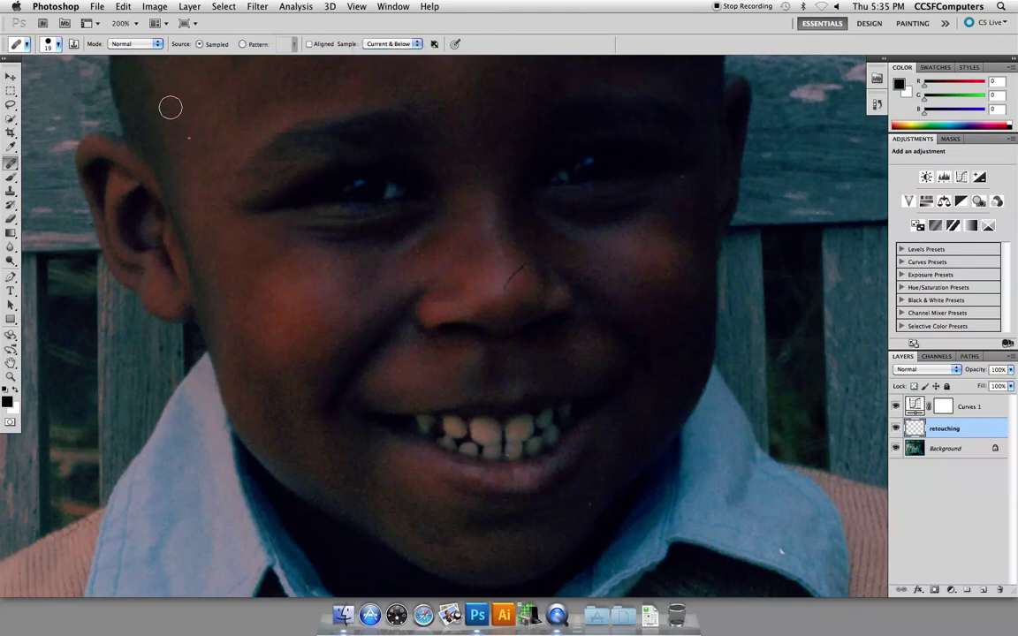
key("bracketleft")
left_click_drag(580, 269, 494, 241)
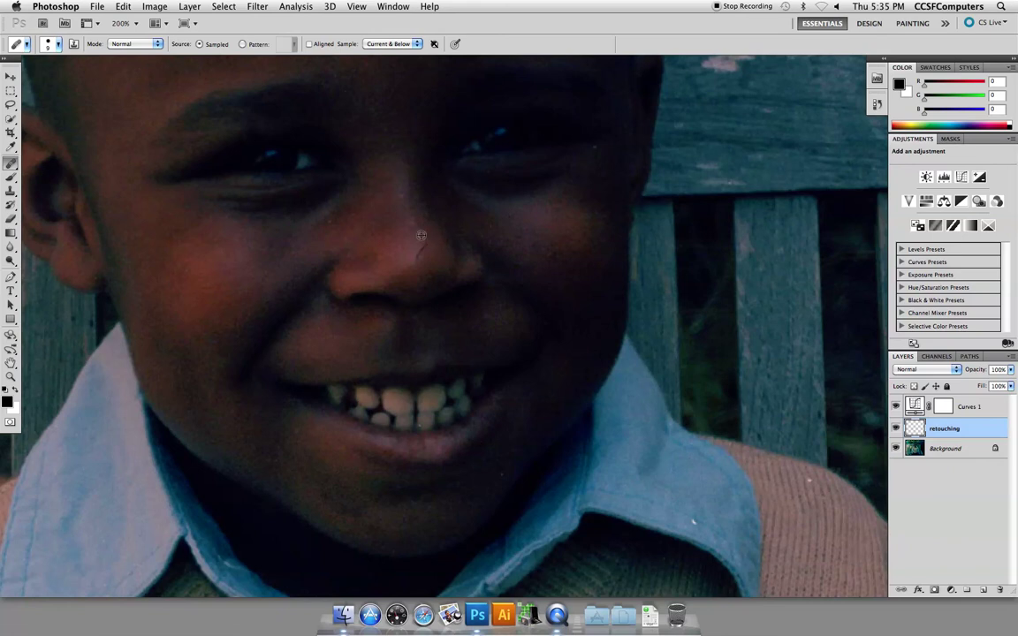
left_click(417, 230, "alt")
Show the Navigator panel and move the view to the background above his head
scroll(499, 283, "down", 5)
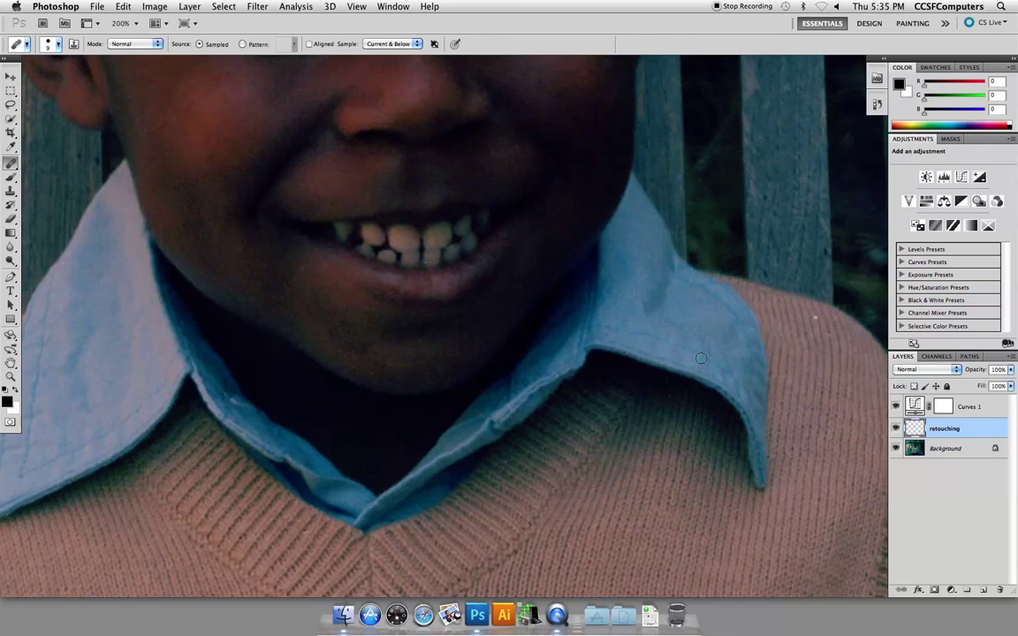
left_click(393, 7)
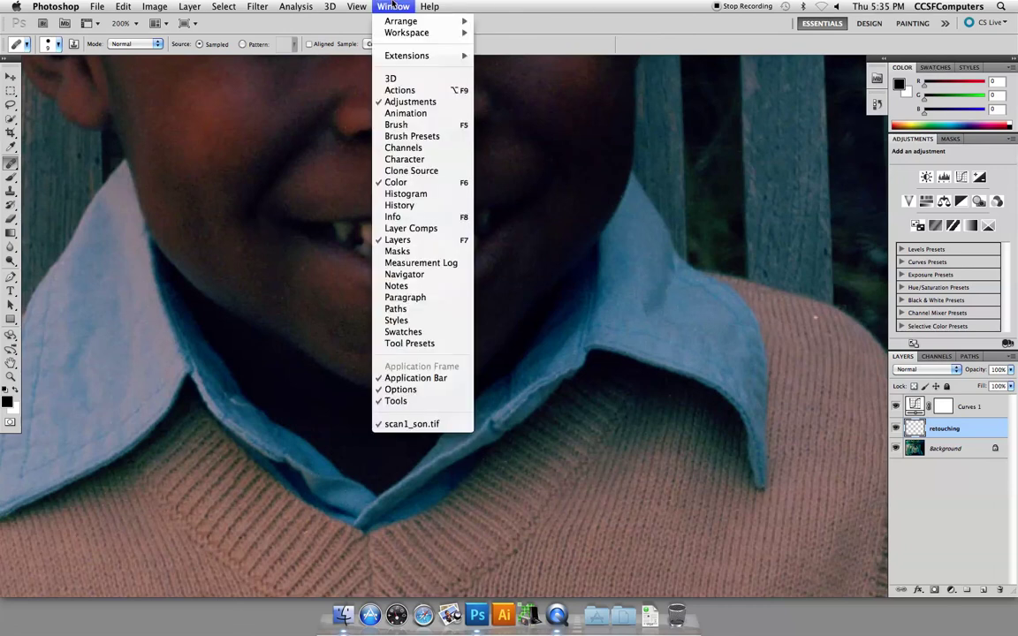
left_click(403, 274)
mouse_move(805, 150)
left_mouse_down()
mouse_move(777, 140)
mouse_move(822, 144)
mouse_move(783, 153)
mouse_move(791, 146)
left_mouse_up()
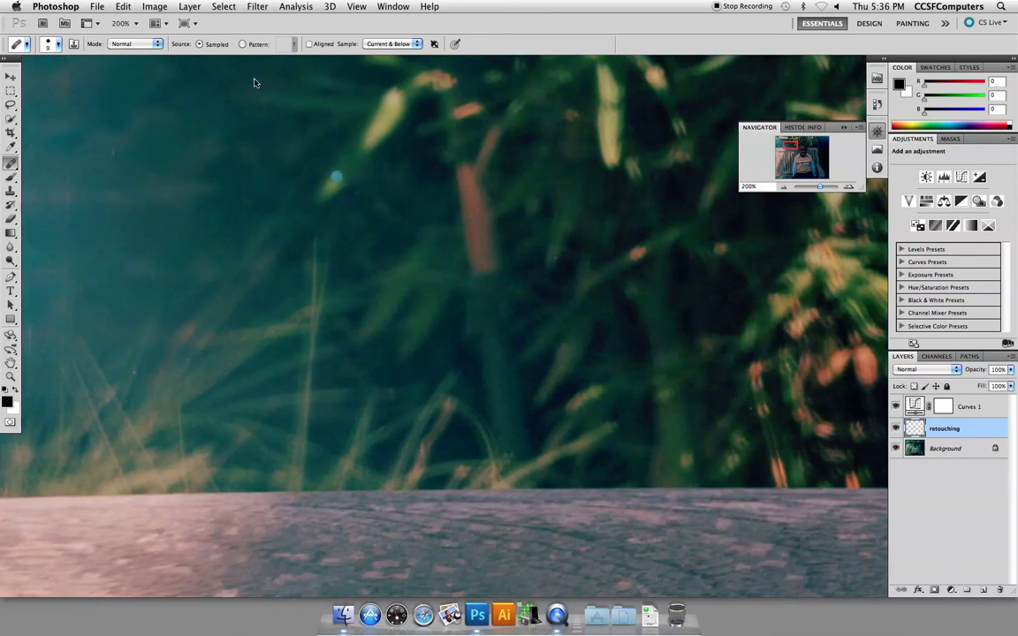
Save the image as scan1_son_retouched.tif in TIFF format with its layers kept
left_click(99, 6)
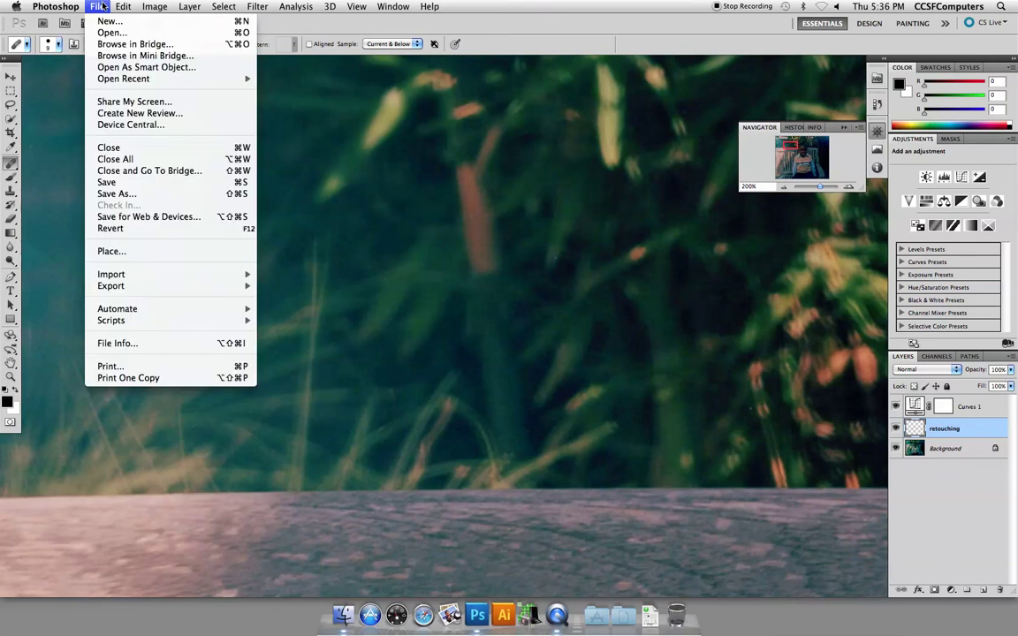
left_click(127, 191)
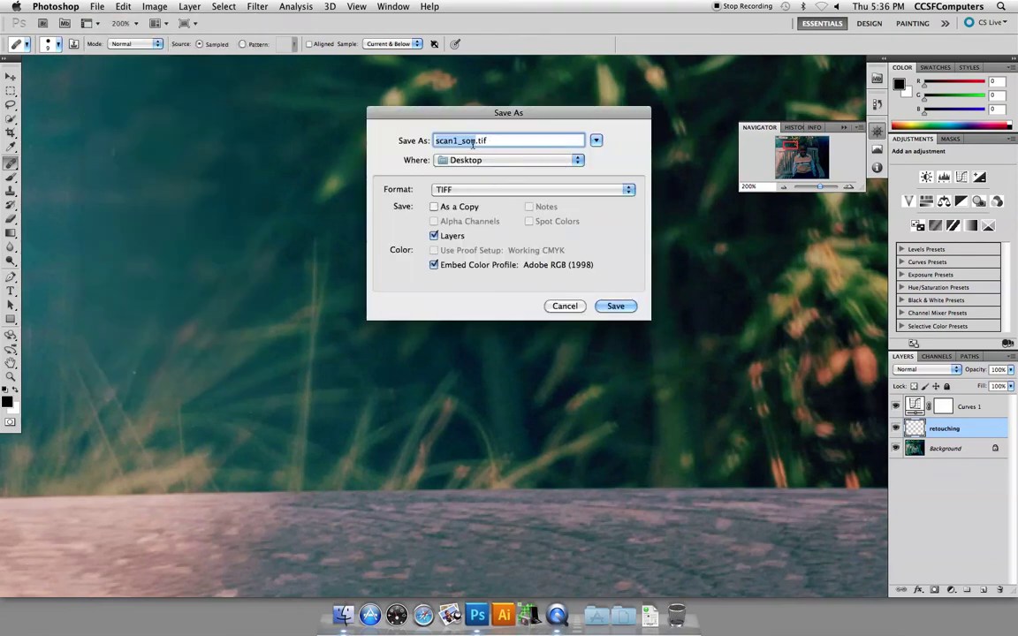
left_click(473, 142)
key("Delete")
type("n_")
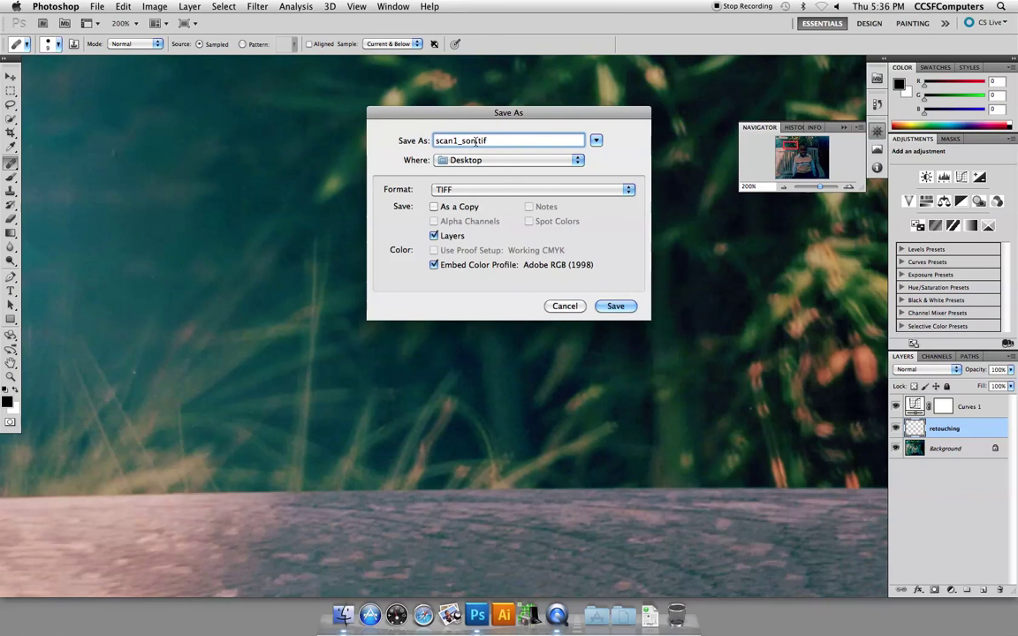
type("retouche")
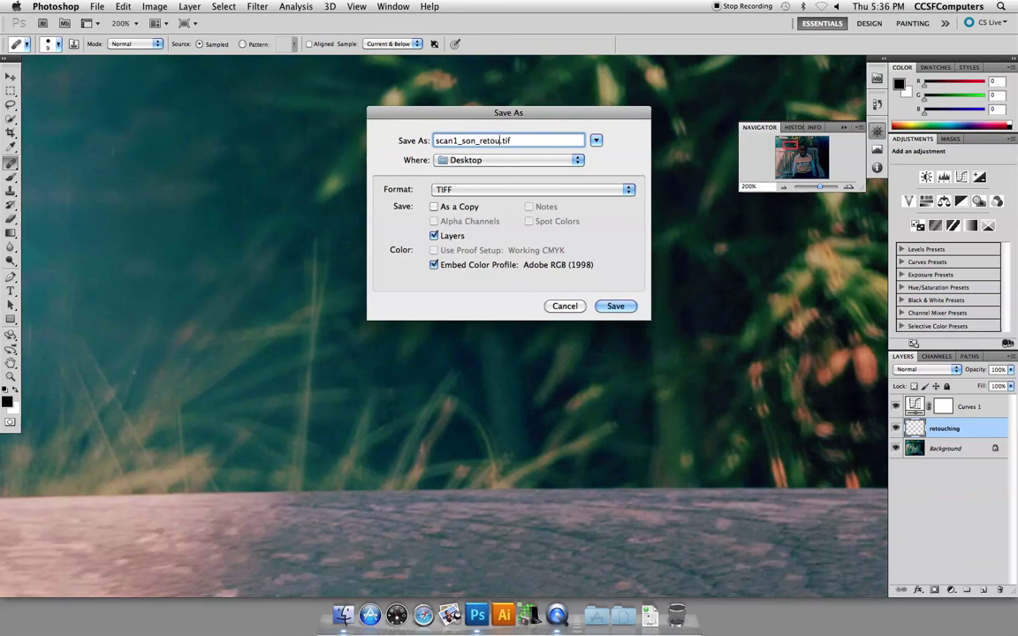
key("Return")
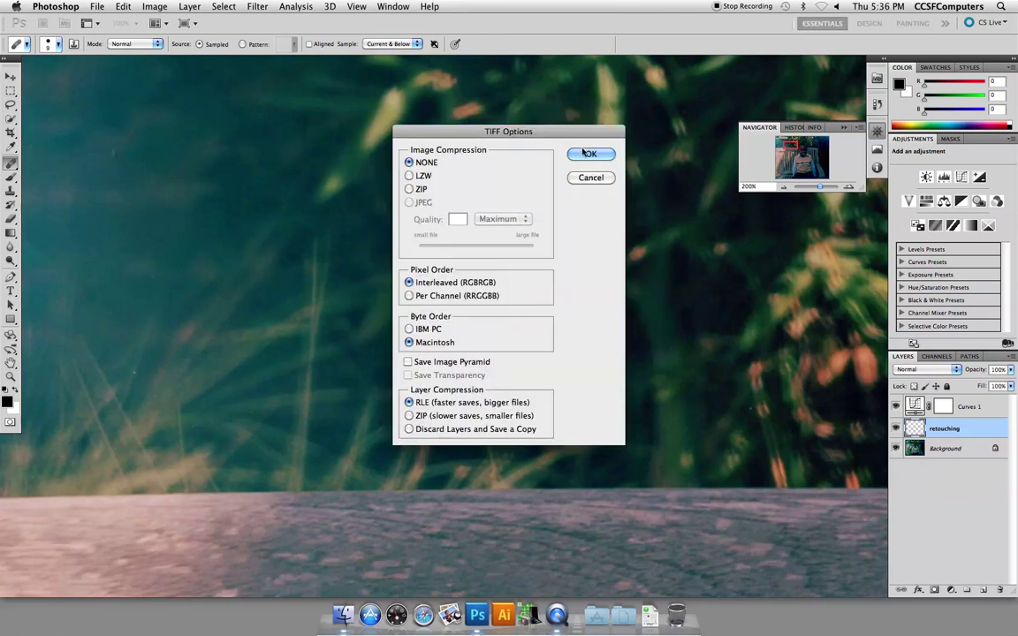
left_click(583, 153)
left_click(597, 217)
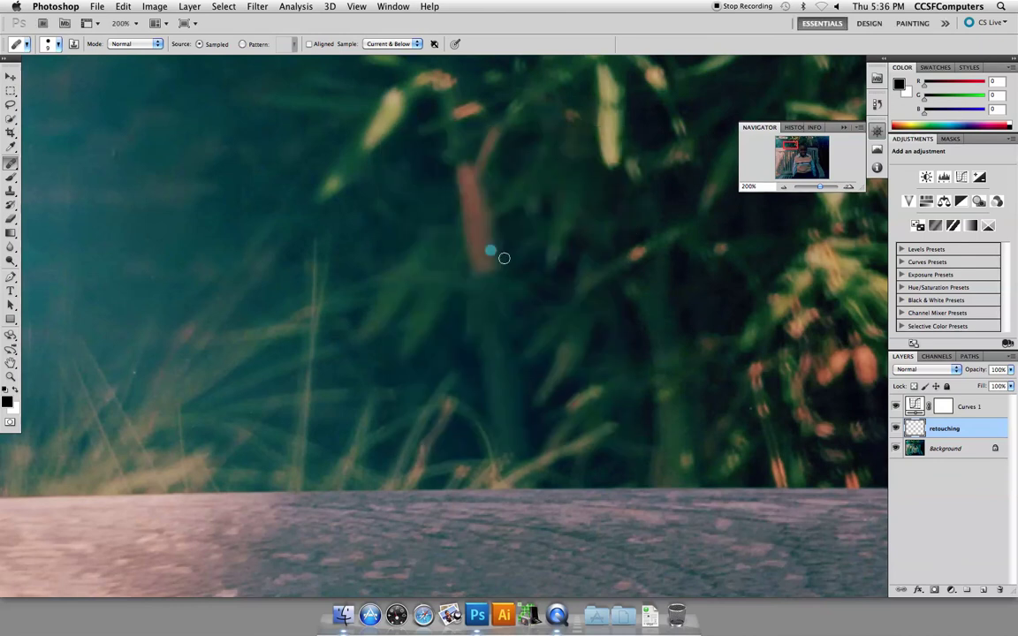
Reopen Save As and switch the file format from TIFF to Photoshop
left_click(97, 6)
left_click(132, 193)
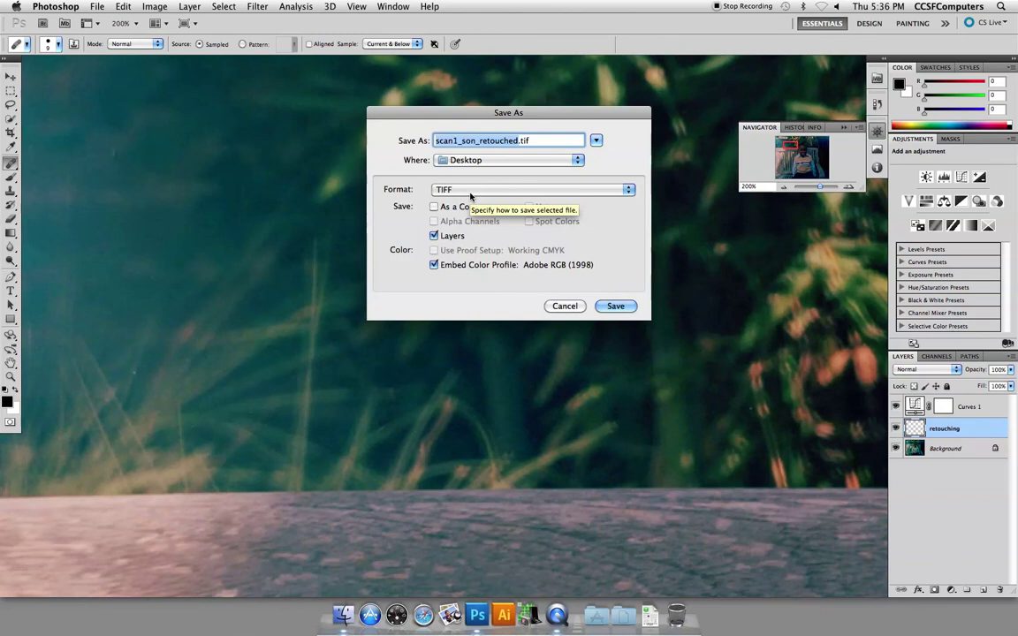
left_click(470, 195)
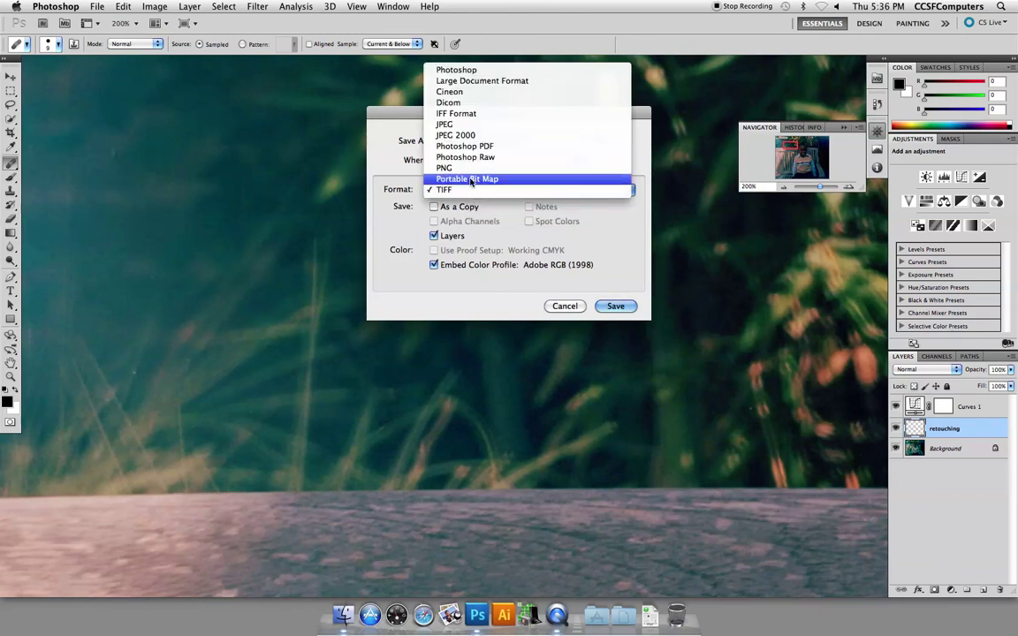
left_click(446, 68)
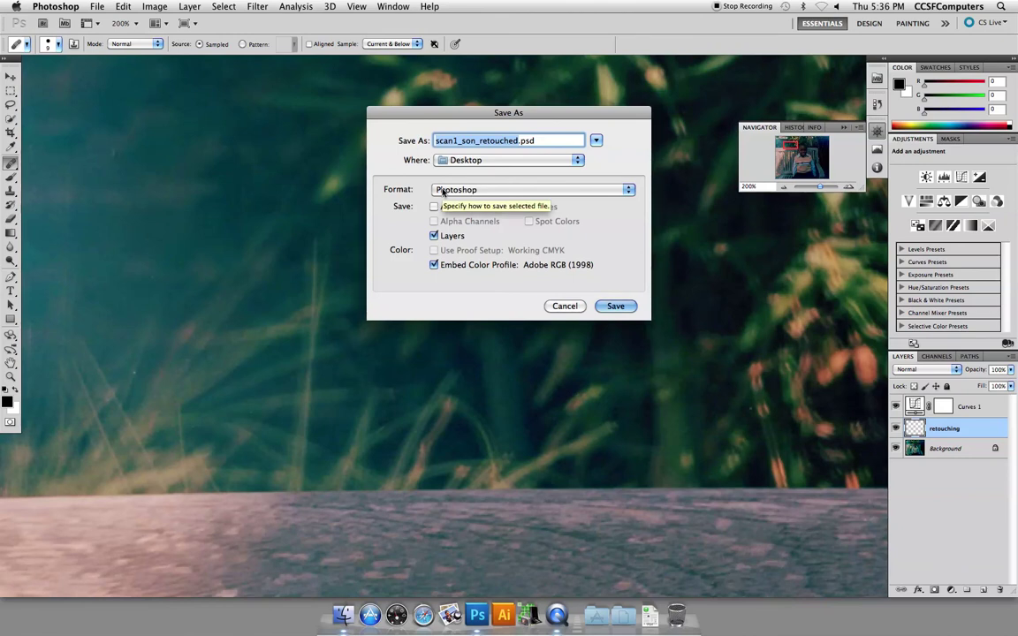
Cancel the second save and fit the whole bench photo on screen with Cmd+0
left_click(556, 306)
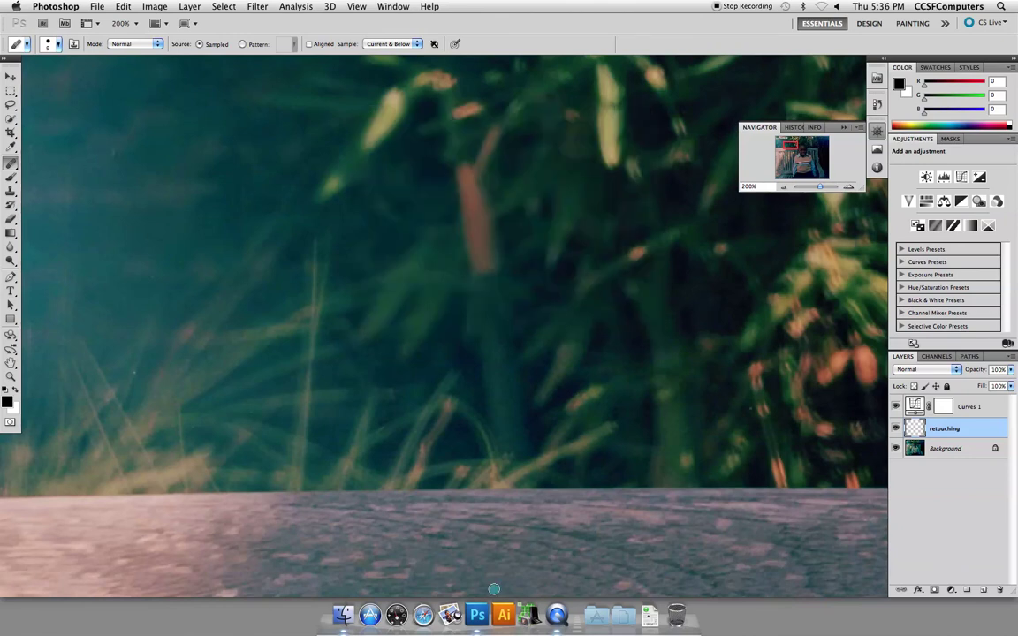
key("super+0")
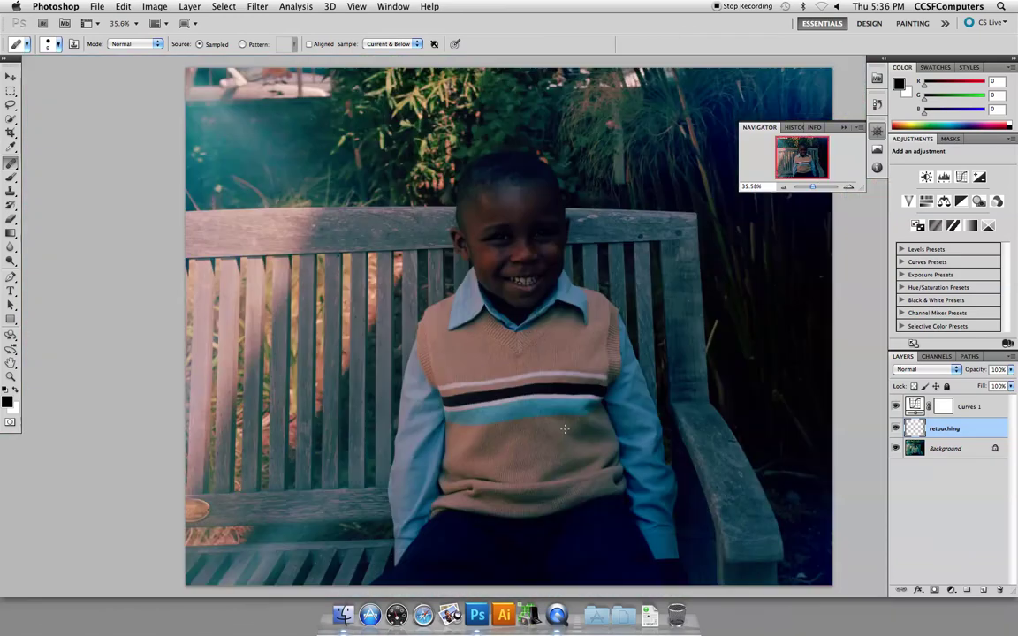